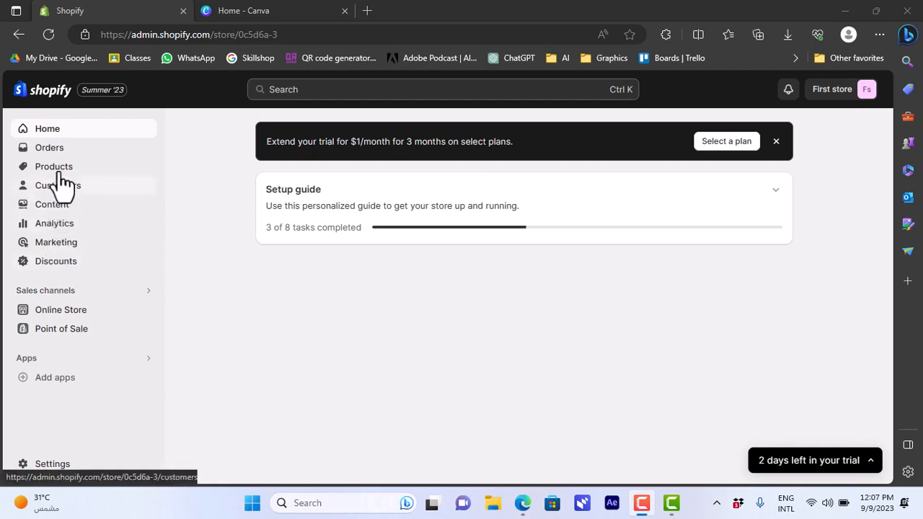
Step: Open the store's product list
{"action": "left_click", "coordinate": [54, 172]}
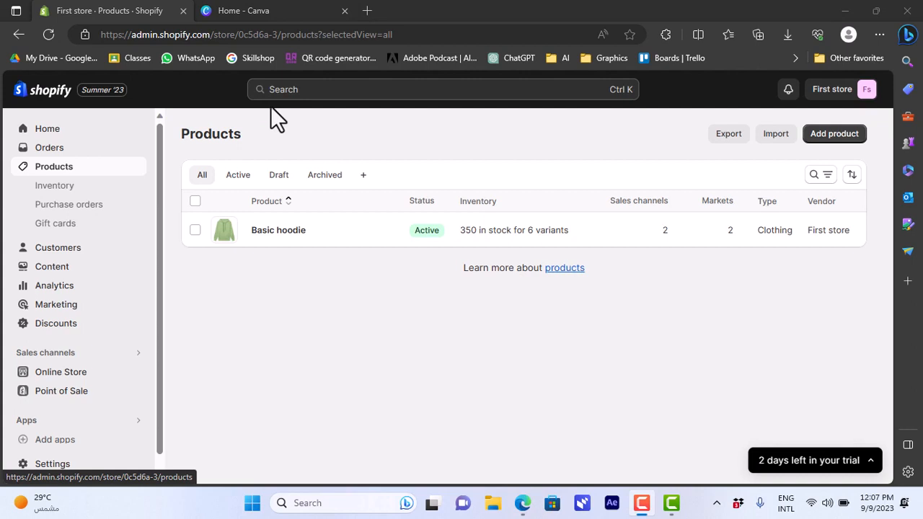
Step: Switch to Canva, look over its home page down to the recent designs, and return to the Shopify product list
{"action": "left_click", "coordinate": [269, 9]}
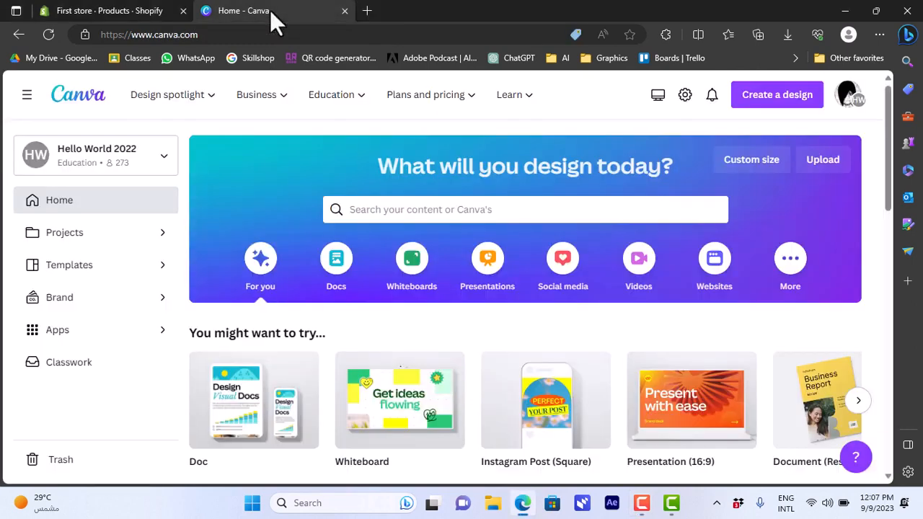
{"action": "left_click_drag", "start_coordinate": [889, 144], "coordinate": [898, 233]}
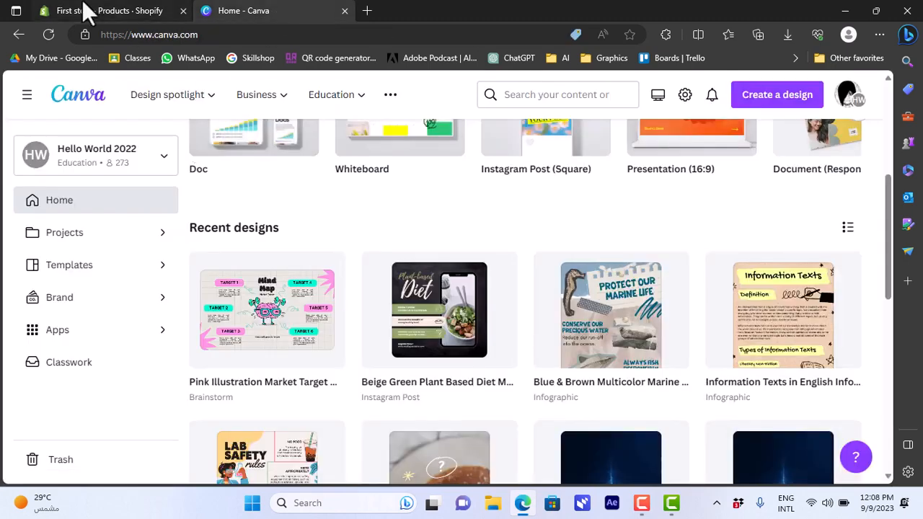
{"action": "left_click", "coordinate": [87, 12]}
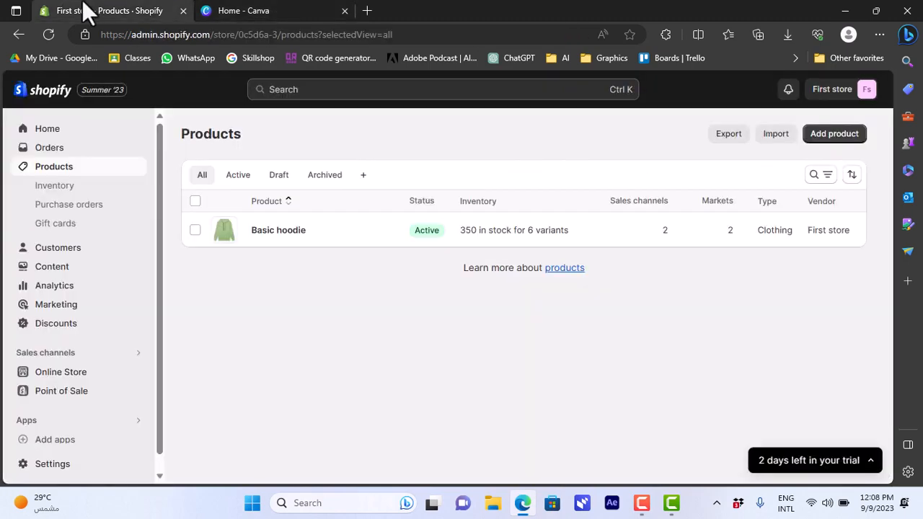
Step: Start adding a new product and title it "digital frame"
{"action": "left_click", "coordinate": [834, 136]}
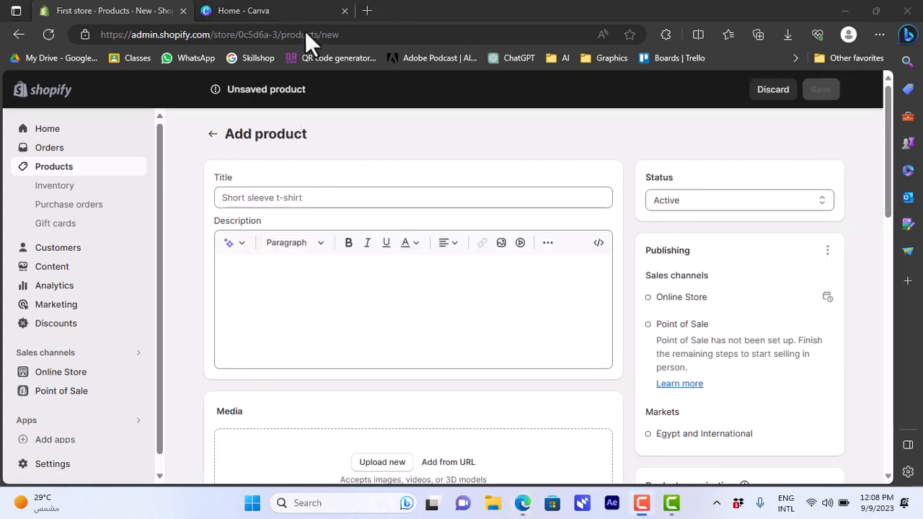
{"action": "left_click", "coordinate": [307, 198]}
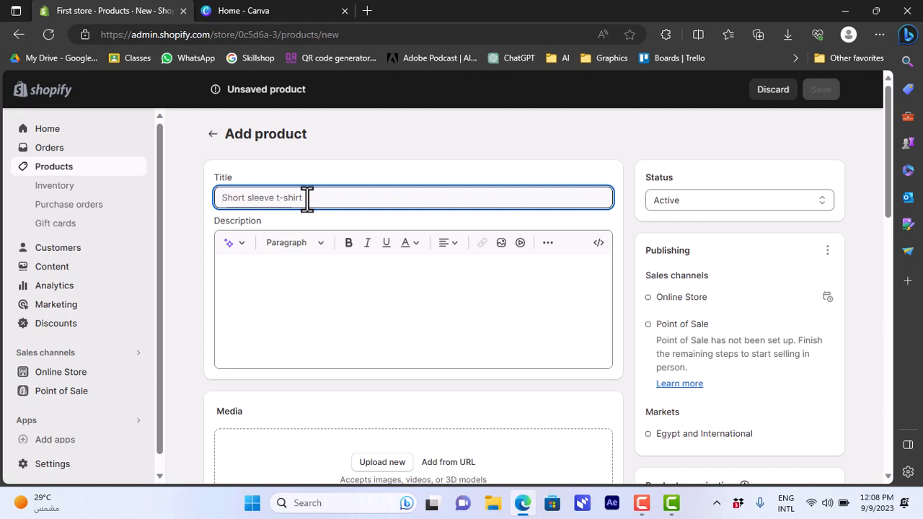
{"action": "type", "text": "a"}
{"action": "key", "text": "BackSpace"}
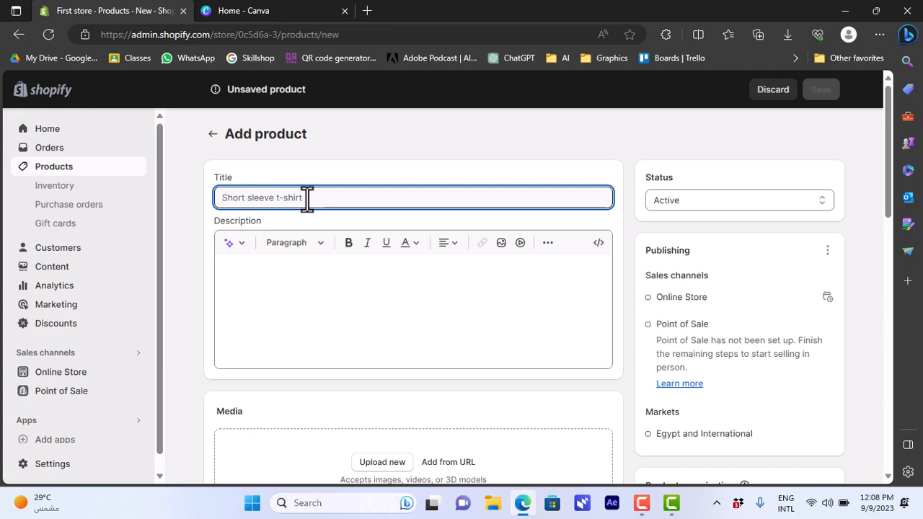
{"action": "type", "text": "digital"}
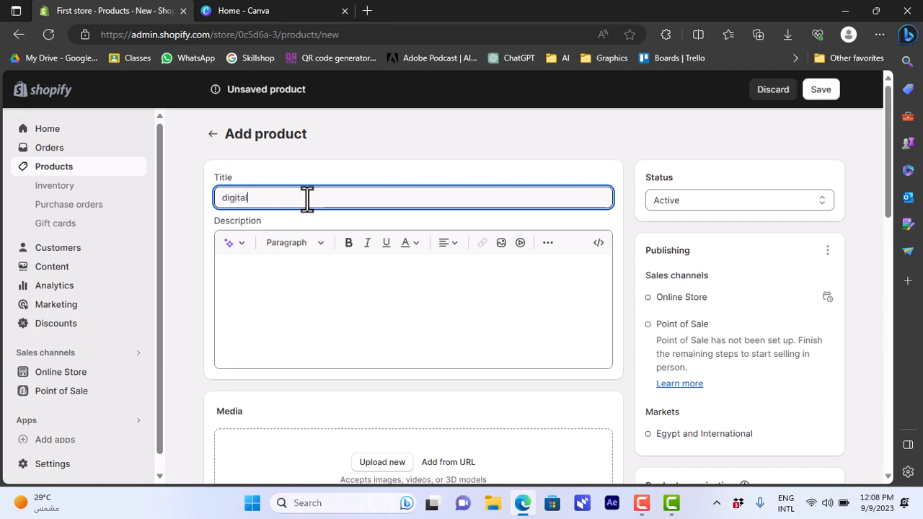
{"action": "type", "text": " frame"}
Step: Write the product description "this is a digital frame you can use for your photos"
{"action": "left_click", "coordinate": [308, 282]}
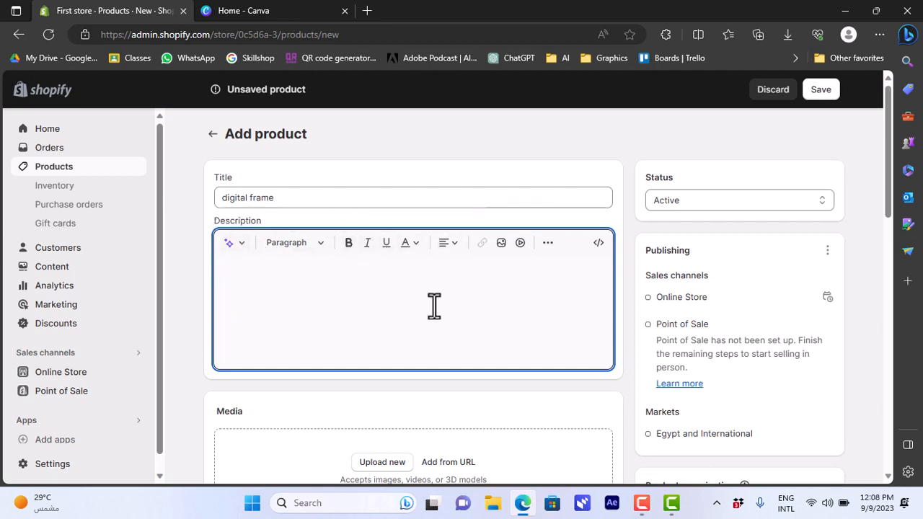
{"action": "type", "text": "his is a gi"}
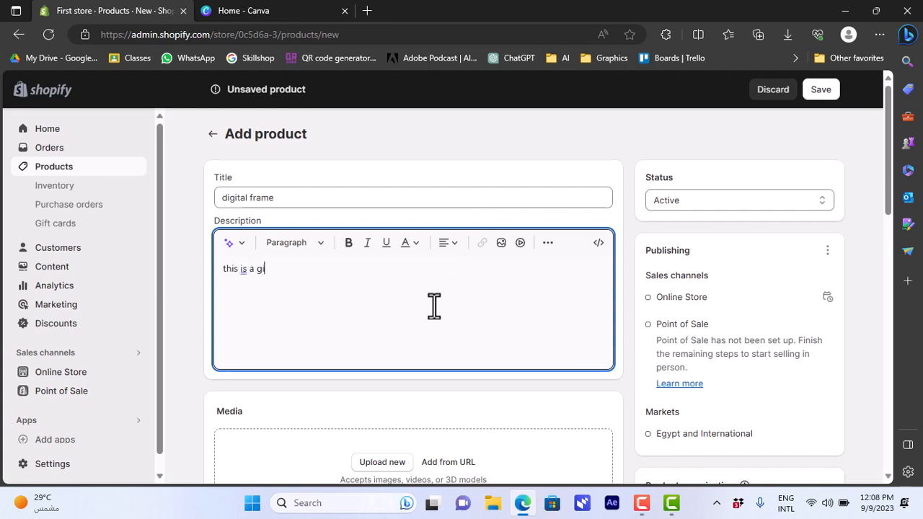
{"action": "key", "text": "BackSpace"}
{"action": "key", "text": "BackSpace"}
{"action": "type", "text": "d"}
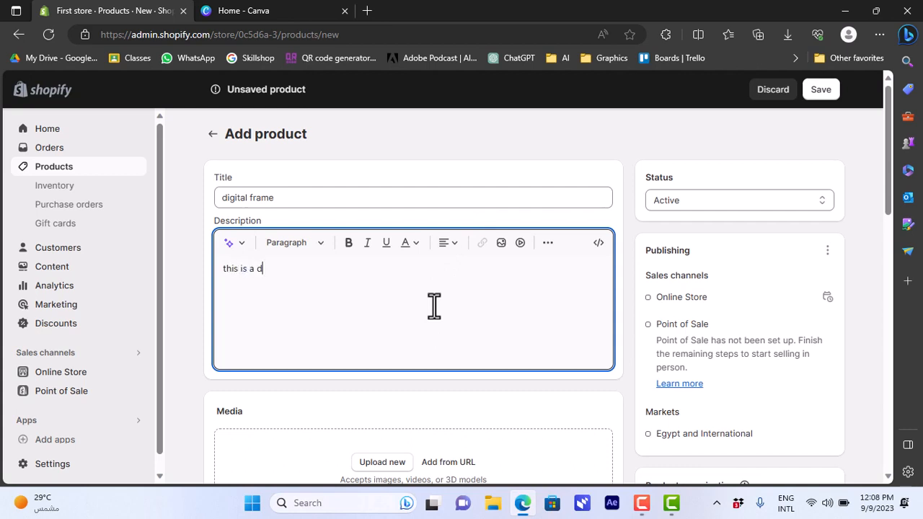
{"action": "type", "text": "igital frame you can"}
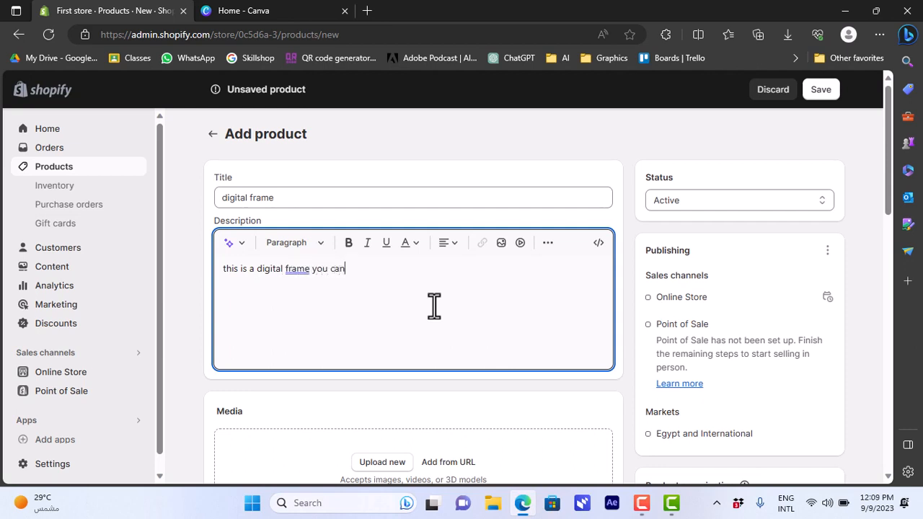
{"action": "type", "text": " use for your pho"}
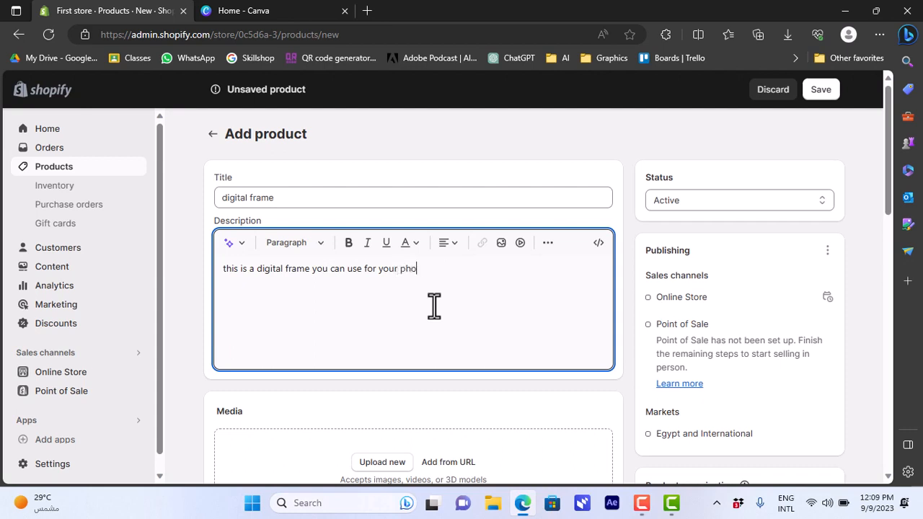
{"action": "type", "text": "tos"}
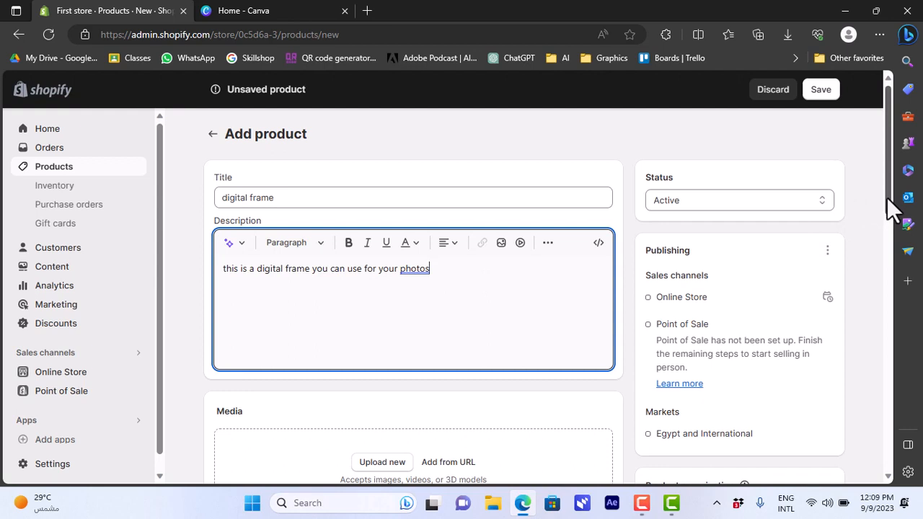
Step: Upload the Pexels tree photo from the desktop to the new product's media
{"action": "left_click_drag", "start_coordinate": [888, 201], "coordinate": [888, 225]}
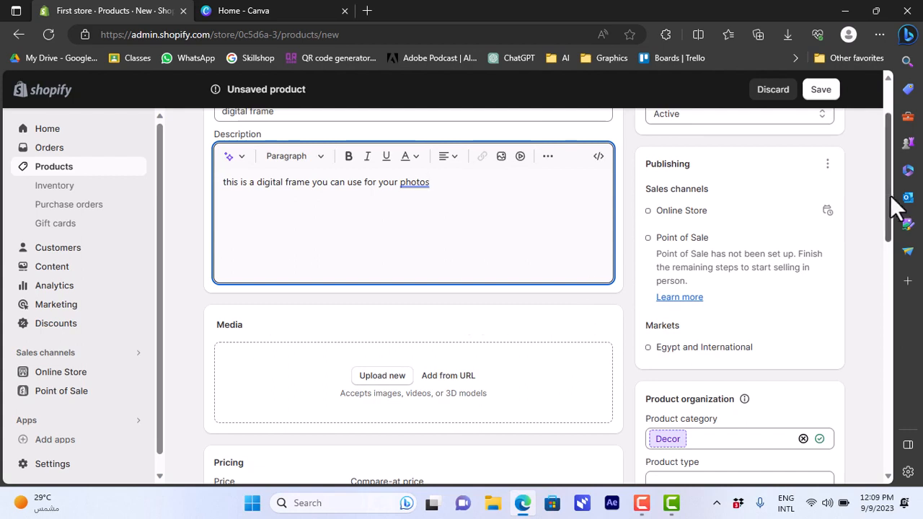
{"action": "left_click_drag", "start_coordinate": [890, 196], "coordinate": [889, 215]}
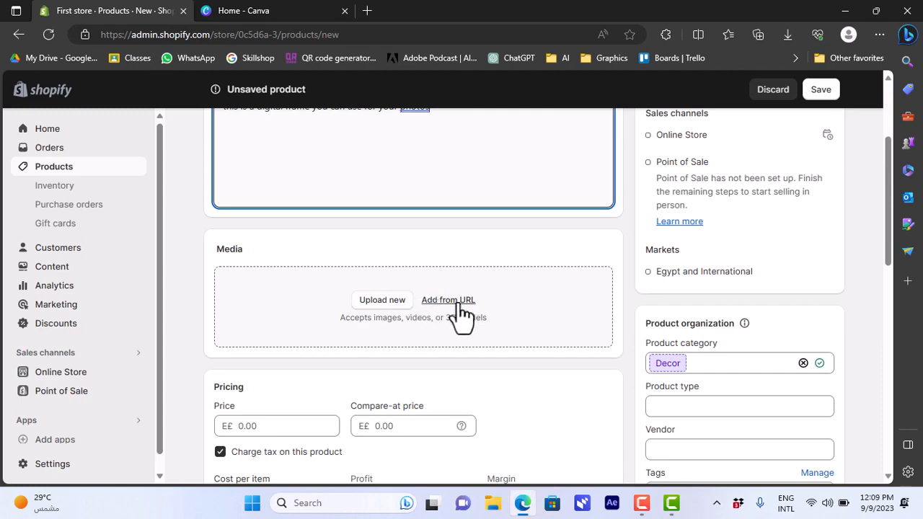
{"action": "left_click", "coordinate": [253, 10]}
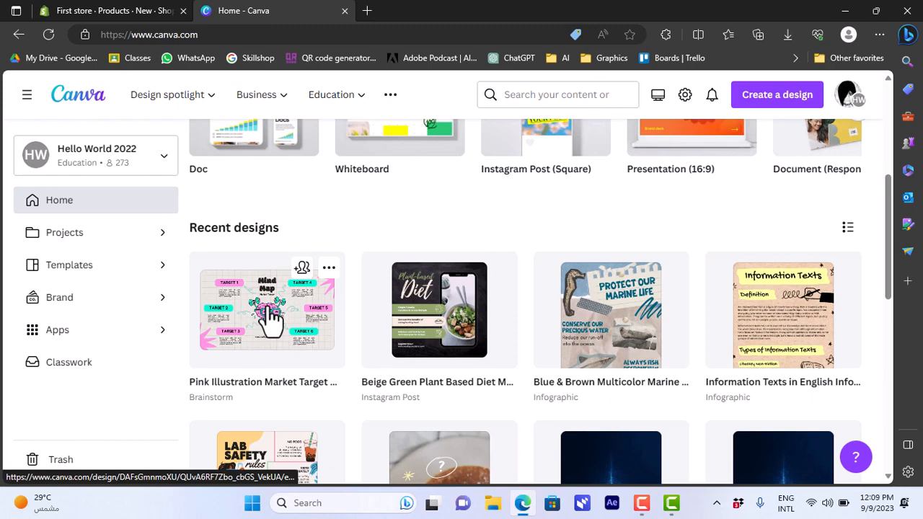
{"action": "left_click", "coordinate": [132, 10]}
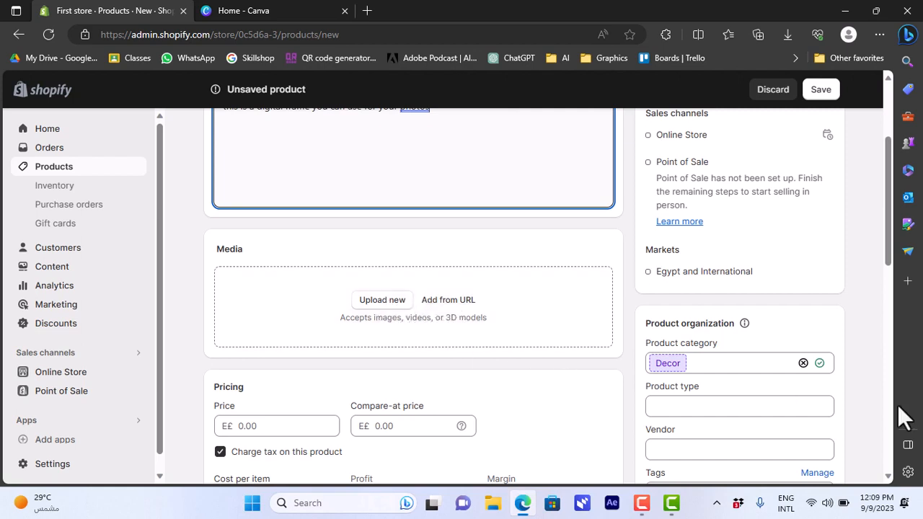
{"action": "left_click", "coordinate": [921, 517]}
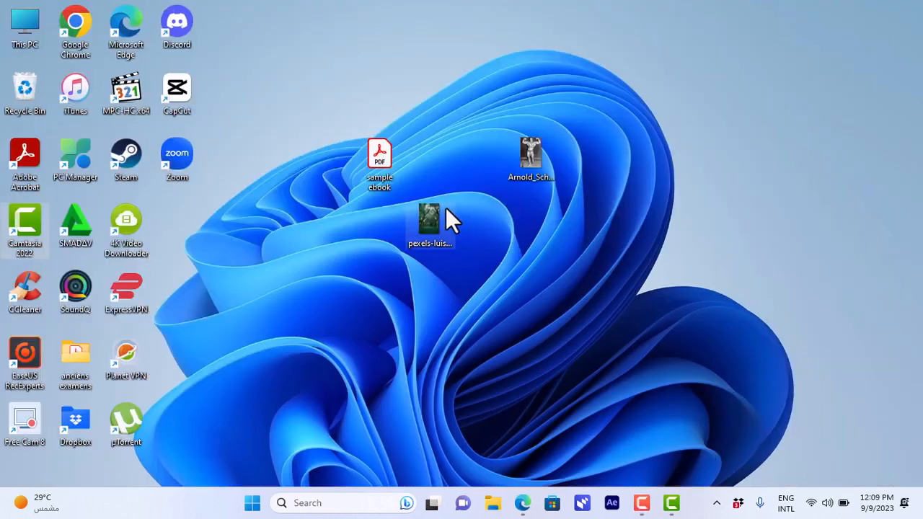
{"action": "left_click_drag", "start_coordinate": [432, 209], "coordinate": [436, 265]}
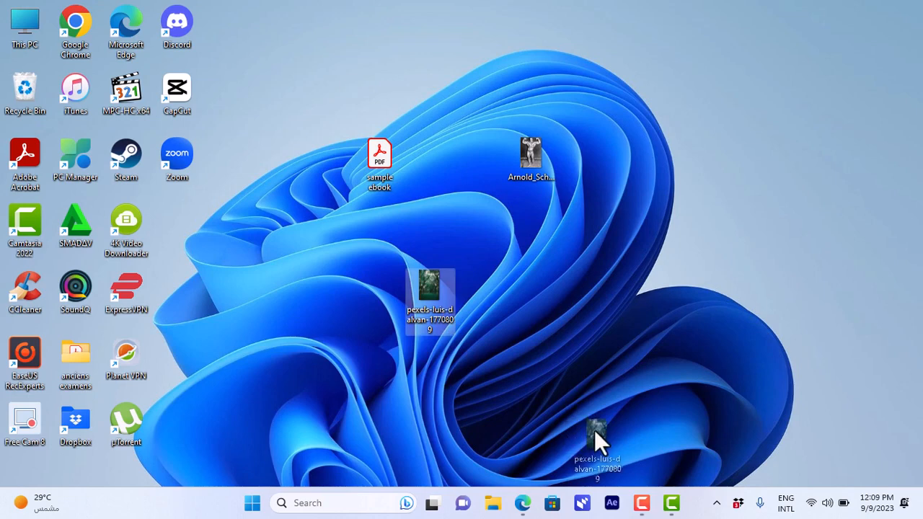
{"action": "left_click_drag", "start_coordinate": [524, 508], "coordinate": [417, 297]}
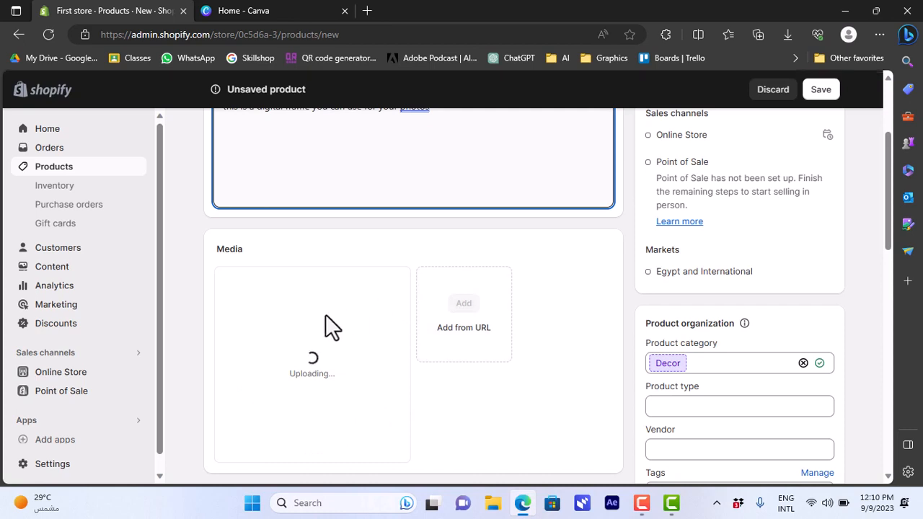
{"action": "left_click", "coordinate": [641, 502]}
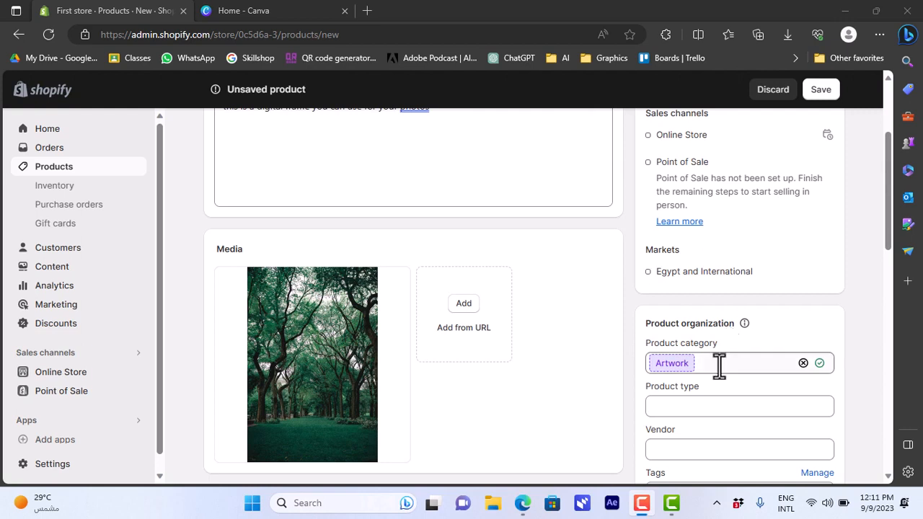
Step: Search the product categories for "art" and set the product category to Art & Drawing Toys
{"action": "left_click_drag", "start_coordinate": [890, 242], "coordinate": [890, 245]}
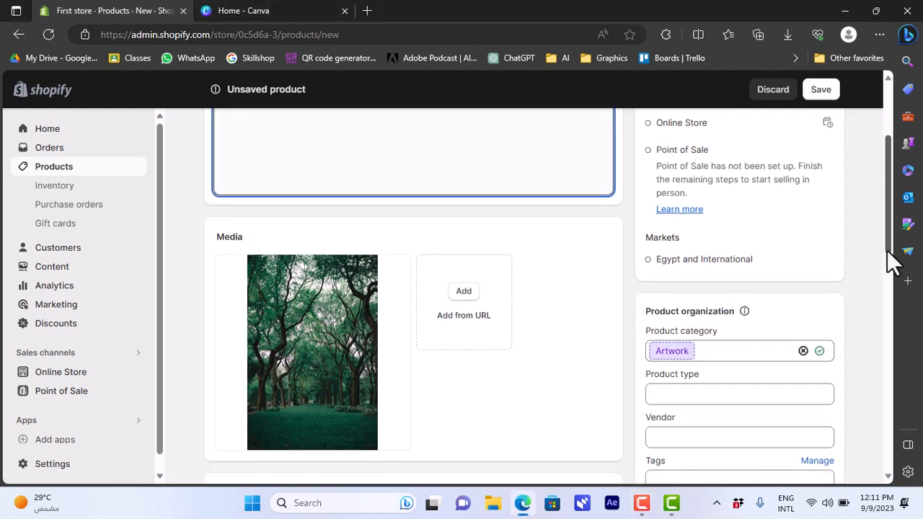
{"action": "left_click_drag", "start_coordinate": [889, 258], "coordinate": [889, 266]}
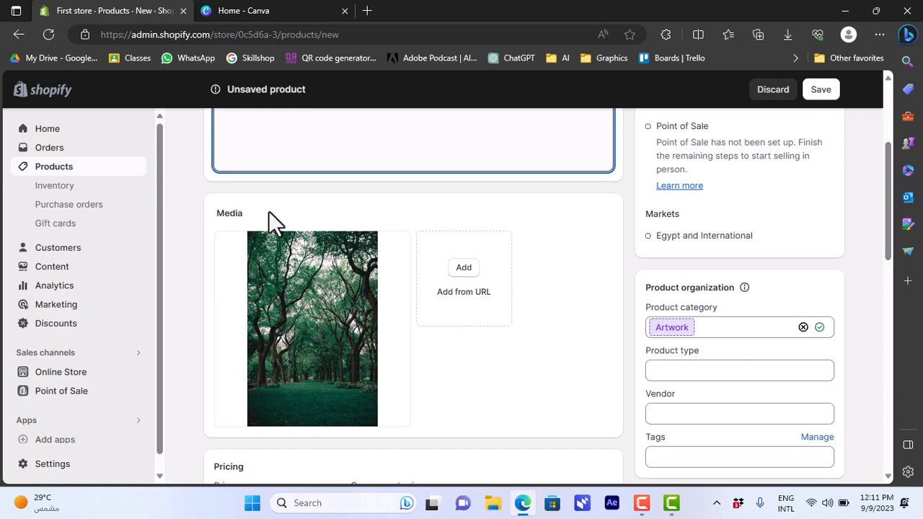
{"action": "left_click", "coordinate": [820, 328]}
{"action": "left_click", "coordinate": [735, 330]}
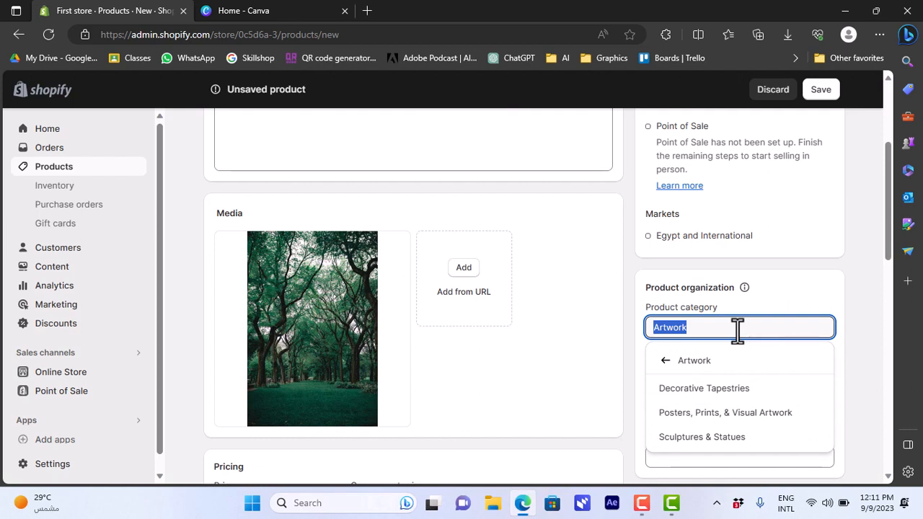
{"action": "type", "text": "art"}
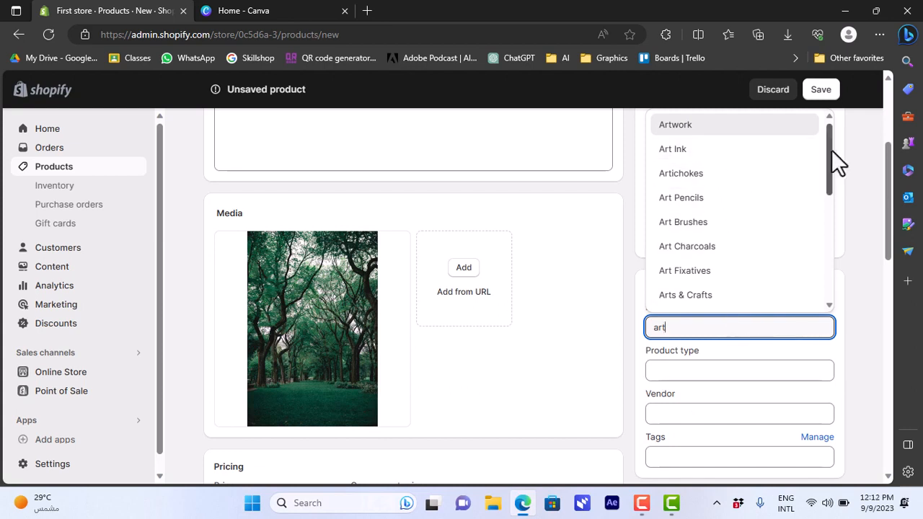
{"action": "left_click_drag", "start_coordinate": [828, 150], "coordinate": [822, 231]}
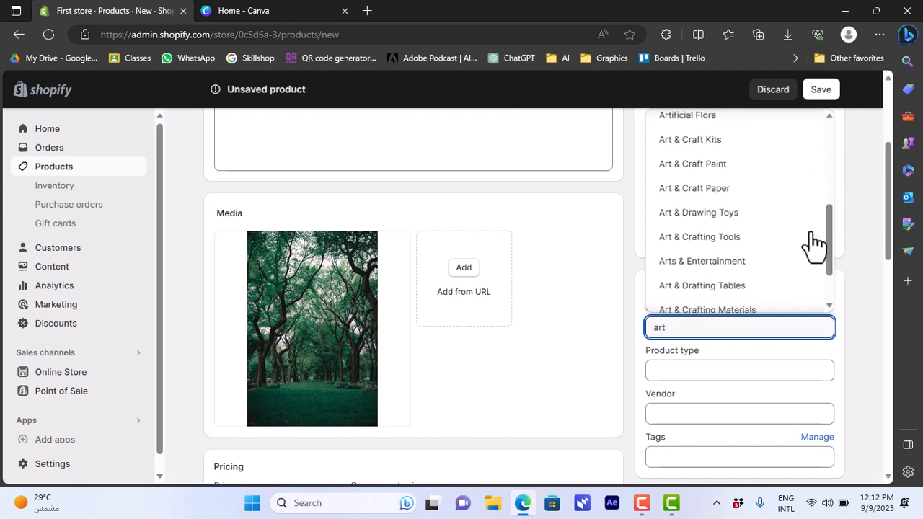
{"action": "left_click", "coordinate": [731, 217]}
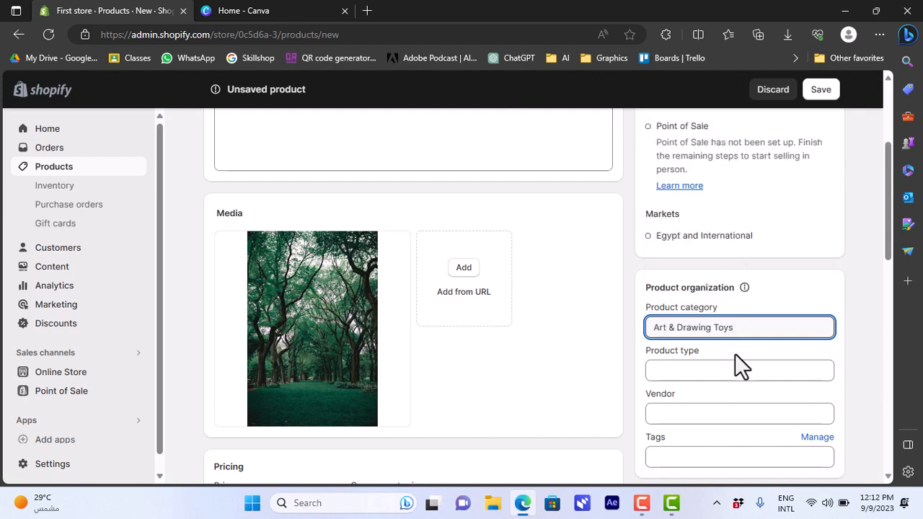
Step: Change the product category to Digital Artwork and set the product type to "digital frame"
{"action": "left_click_drag", "start_coordinate": [745, 330], "coordinate": [715, 332]}
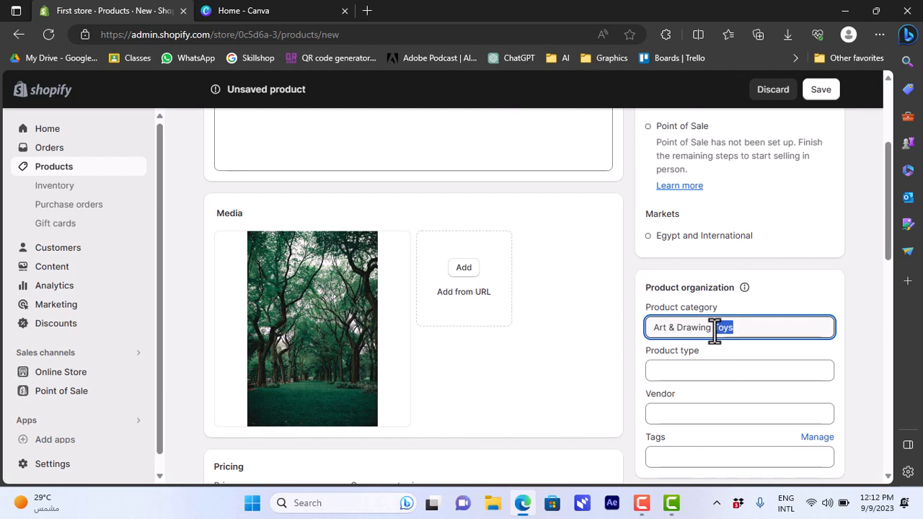
{"action": "key", "text": "BackSpace"}
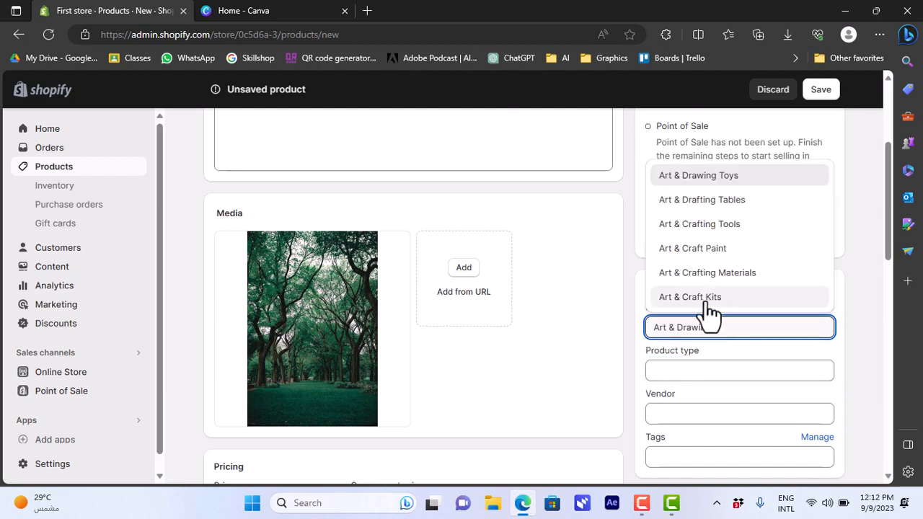
{"action": "left_click_drag", "start_coordinate": [737, 325], "coordinate": [648, 329]}
{"action": "type", "text": "digital art"}
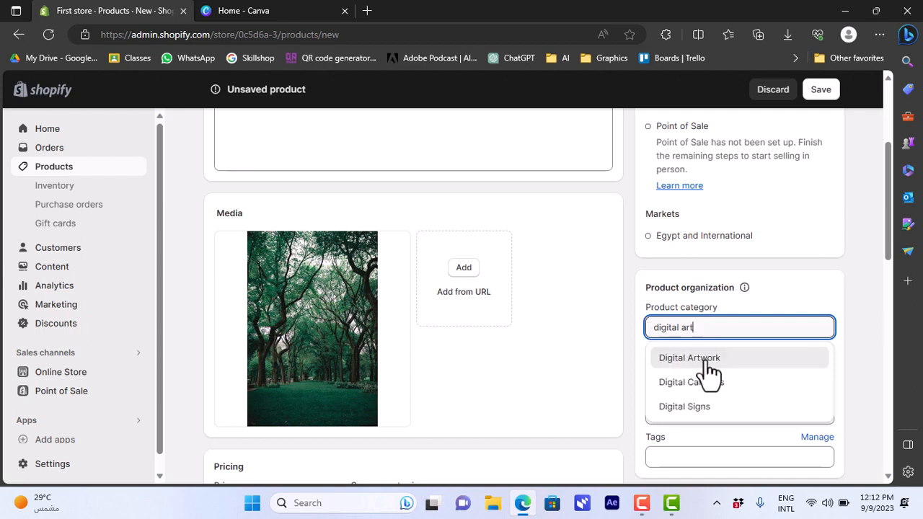
{"action": "left_click", "coordinate": [707, 361]}
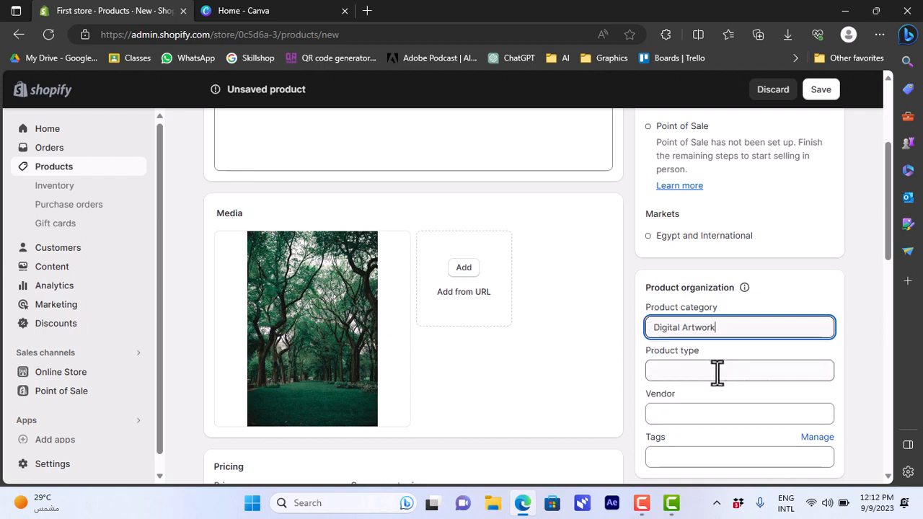
{"action": "left_click", "coordinate": [716, 371]}
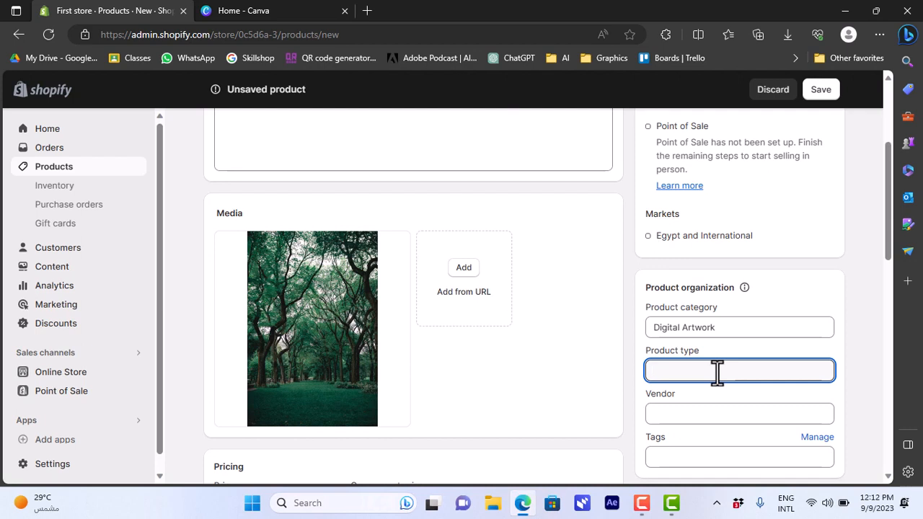
{"action": "type", "text": "digital frame"}
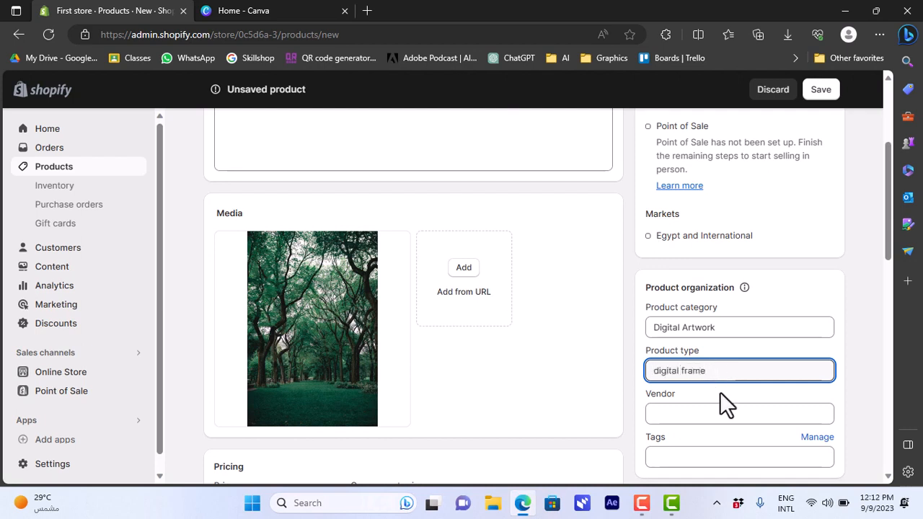
Step: Set the product's price to E£ 10.00 in the pricing section
{"action": "left_click_drag", "start_coordinate": [894, 197], "coordinate": [894, 247]}
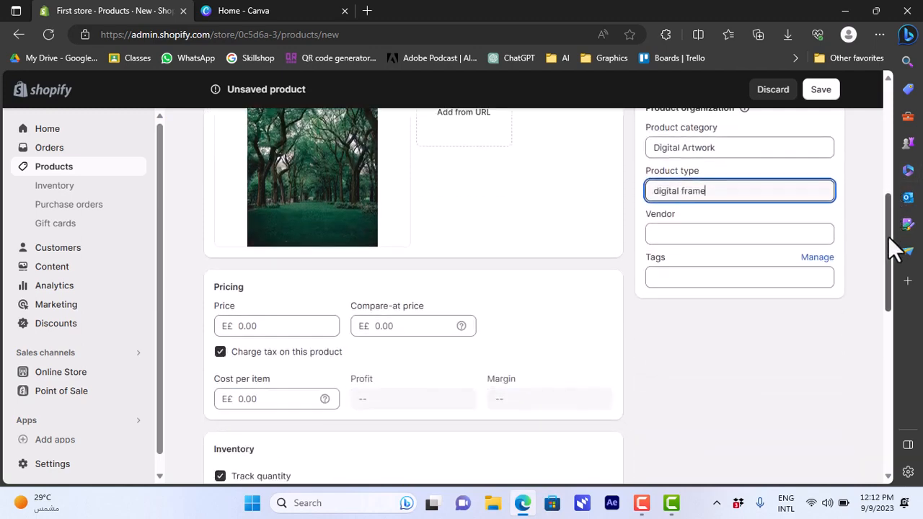
{"action": "left_click", "coordinate": [670, 278]}
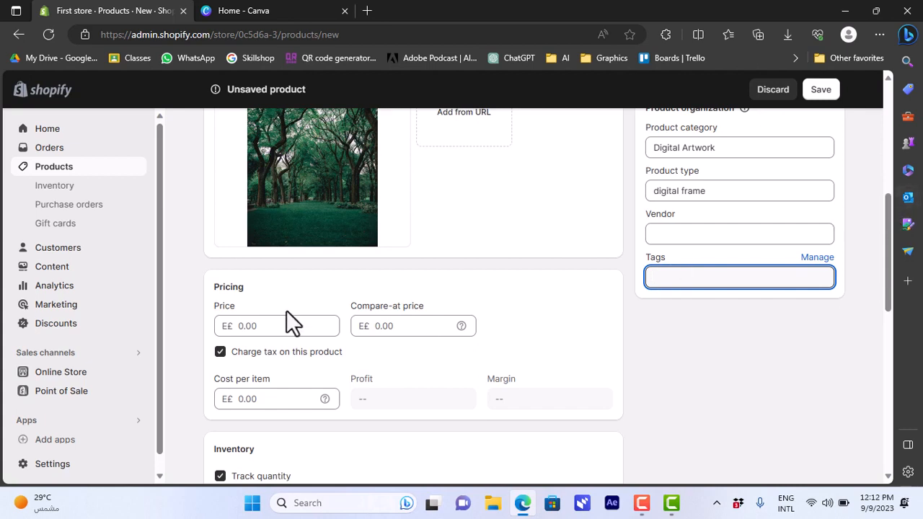
{"action": "left_click", "coordinate": [264, 324]}
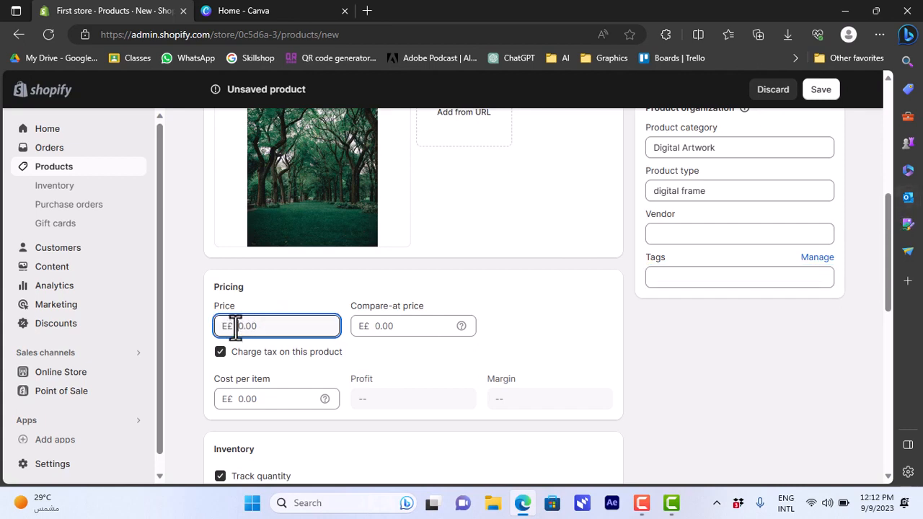
{"action": "type", "text": "10"}
{"action": "left_click", "coordinate": [541, 333]}
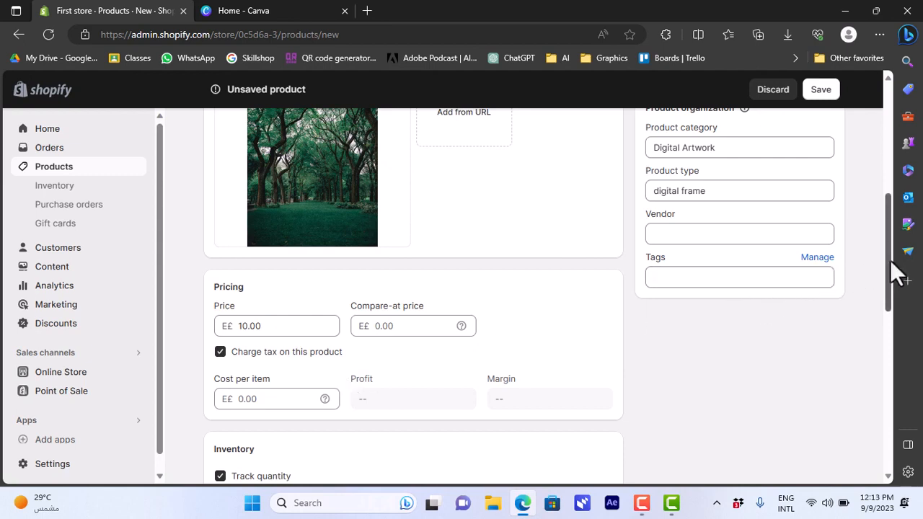
Step: Mark the product as not requiring shipping, since it is a digital item
{"action": "left_click_drag", "start_coordinate": [889, 261], "coordinate": [886, 346]}
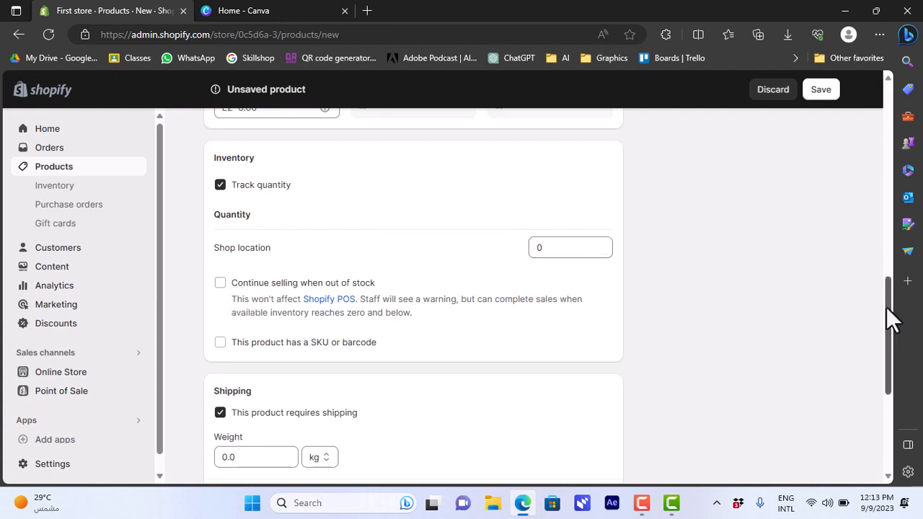
{"action": "scroll", "coordinate": [357, 149], "scroll_direction": "down", "scroll_amount": 3}
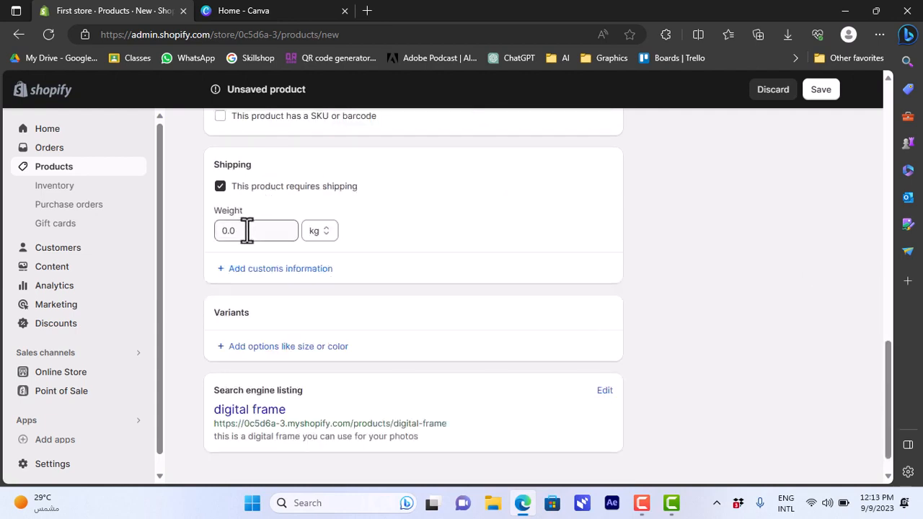
{"action": "left_click", "coordinate": [324, 231]}
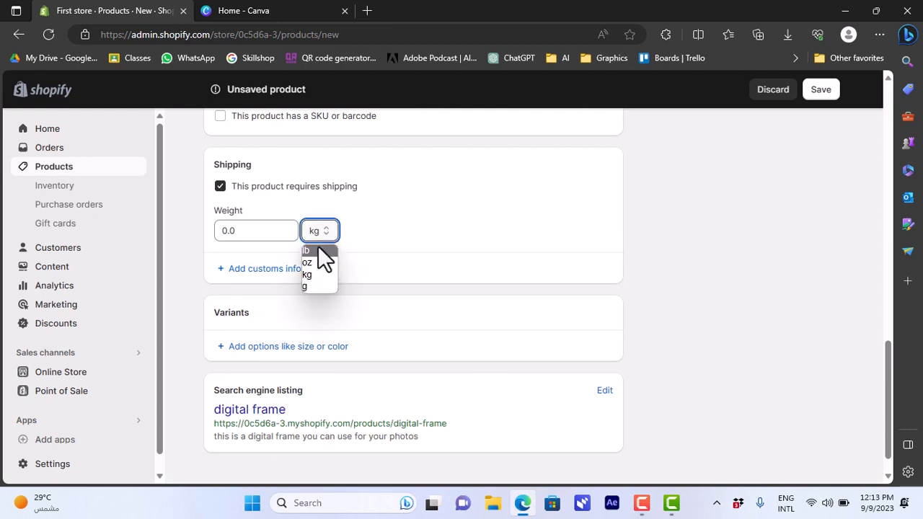
{"action": "left_click", "coordinate": [330, 230]}
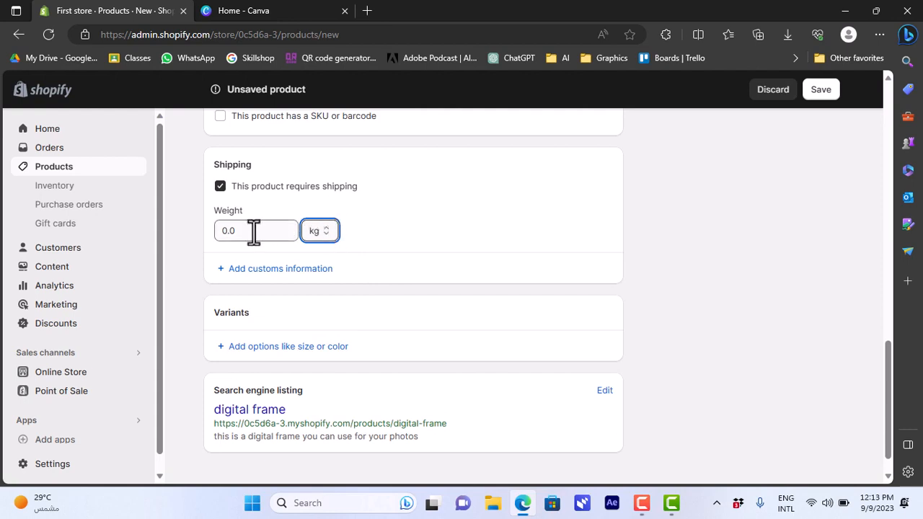
{"action": "left_click", "coordinate": [220, 186]}
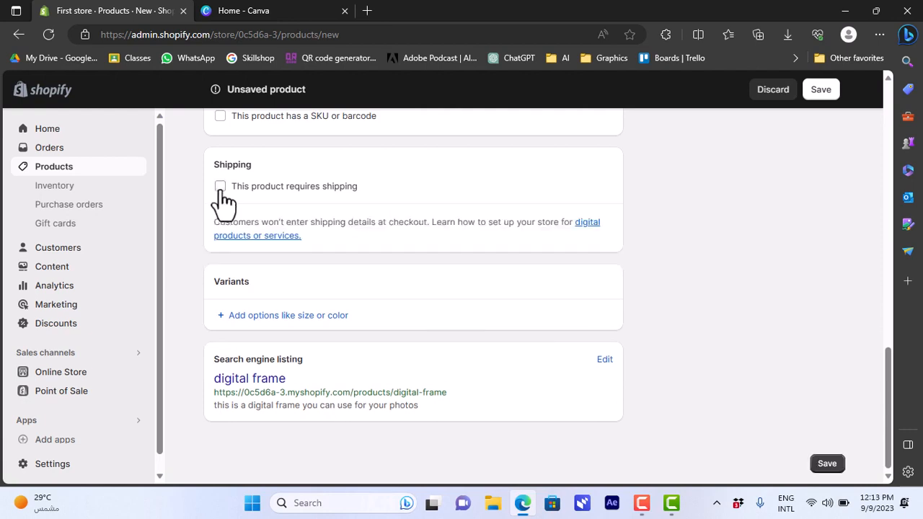
Step: Add a Color option to the product's variants with "pink" as its first value
{"action": "scroll", "coordinate": [890, 364], "scroll_direction": "up", "scroll_amount": 4}
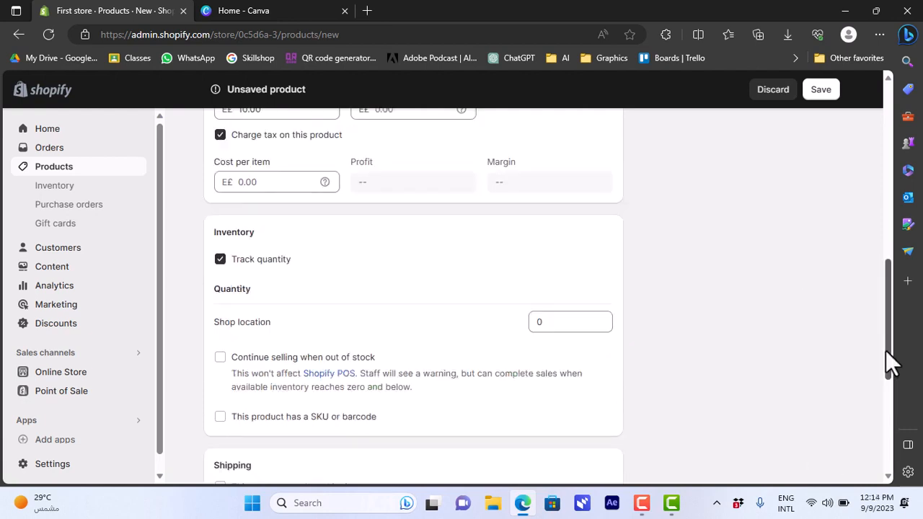
{"action": "scroll", "coordinate": [887, 364], "scroll_direction": "up", "scroll_amount": 8}
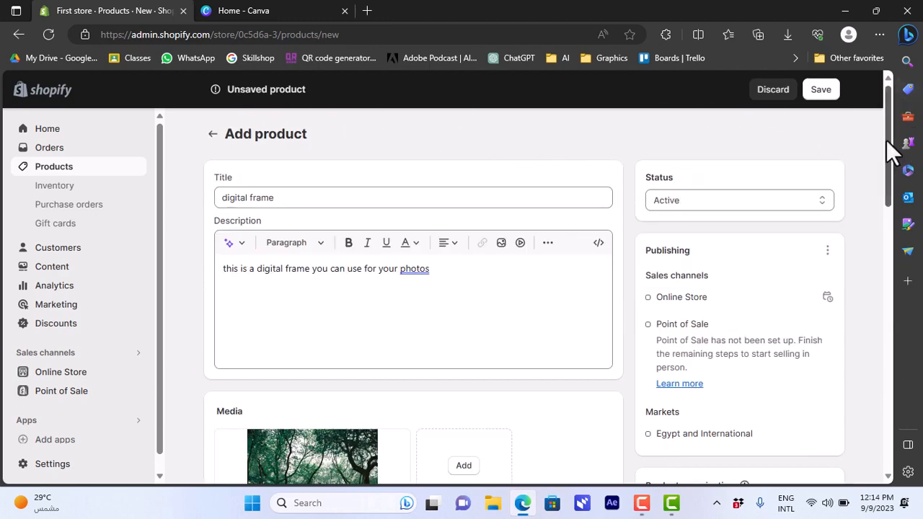
{"action": "left_click_drag", "start_coordinate": [889, 150], "coordinate": [883, 335]}
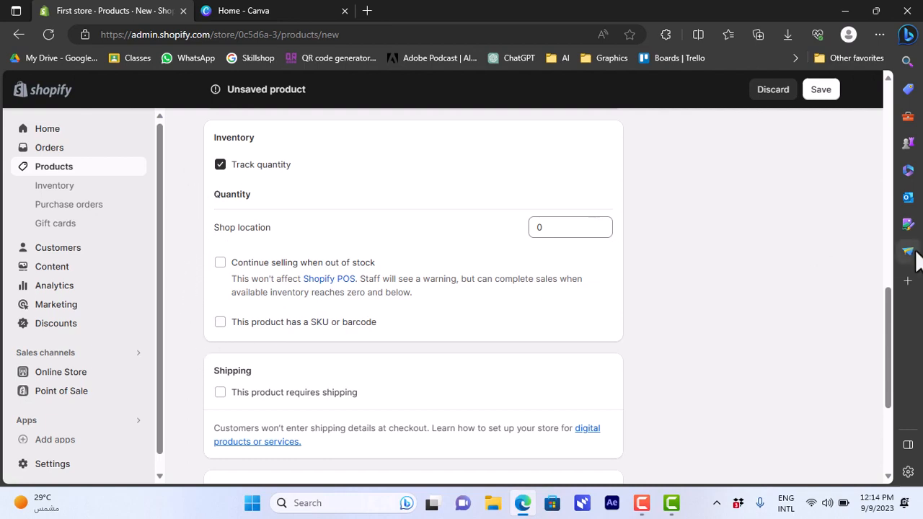
{"action": "left_click_drag", "start_coordinate": [894, 306], "coordinate": [886, 339]}
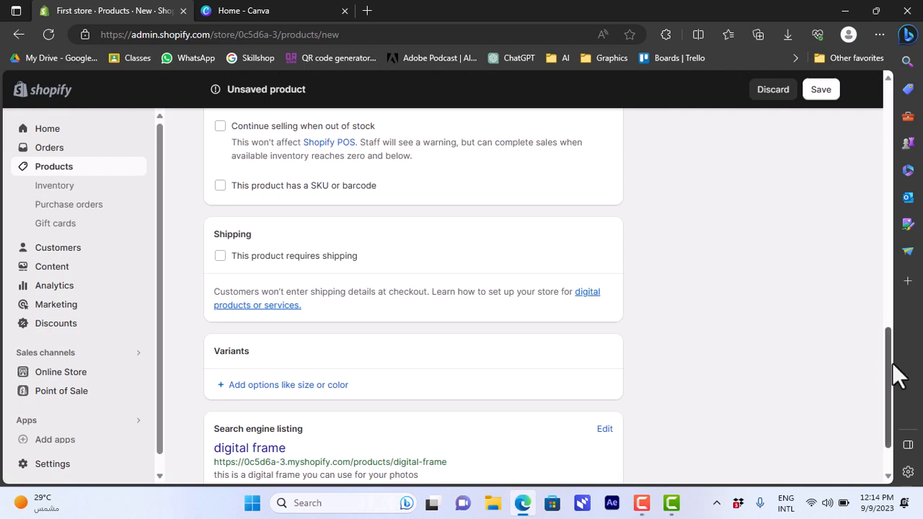
{"action": "left_click_drag", "start_coordinate": [892, 375], "coordinate": [890, 412]}
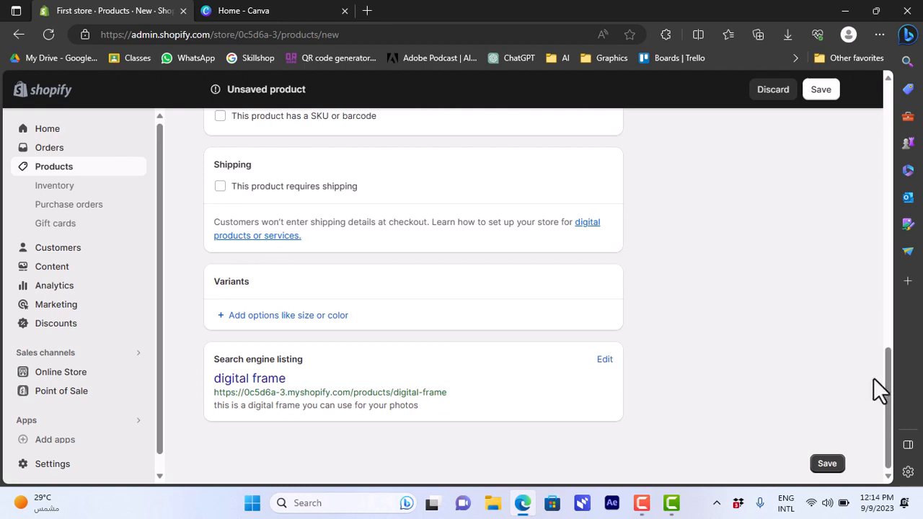
{"action": "mouse_move", "coordinate": [887, 395]}
{"action": "left_mouse_down"}
{"action": "mouse_move", "coordinate": [888, 325]}
{"action": "mouse_move", "coordinate": [881, 405]}
{"action": "left_mouse_up"}
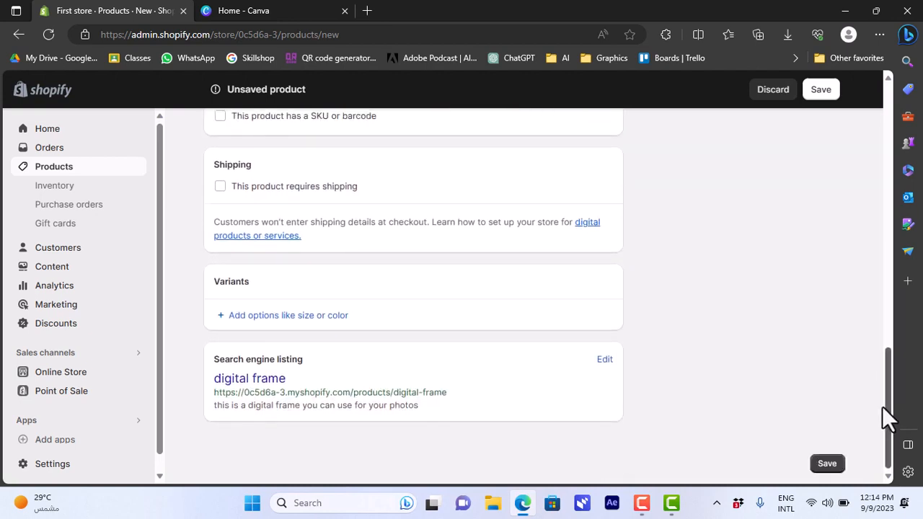
{"action": "left_click", "coordinate": [287, 317]}
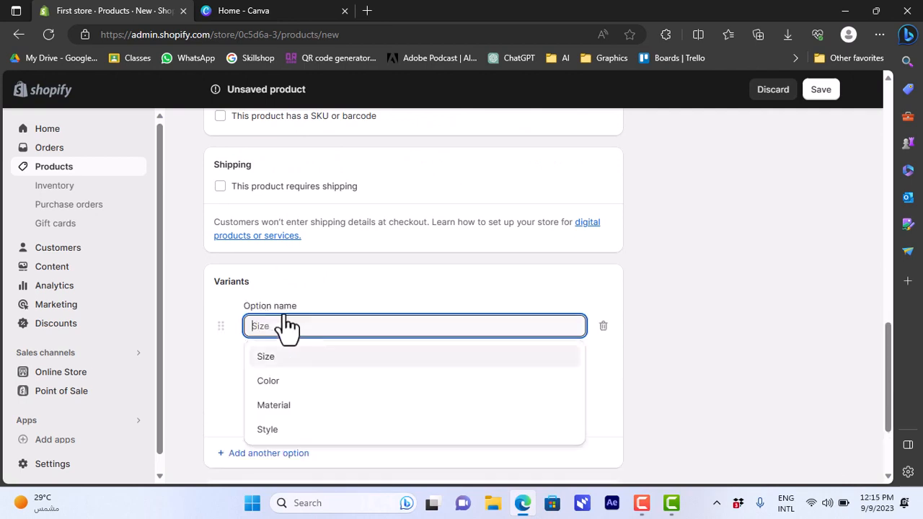
{"action": "left_click", "coordinate": [301, 381]}
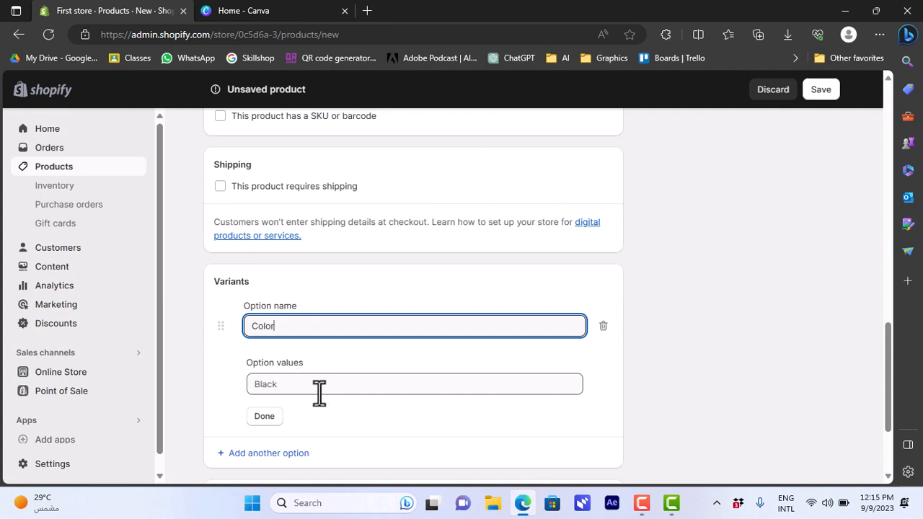
{"action": "left_click", "coordinate": [318, 388]}
{"action": "type", "text": "pink"}
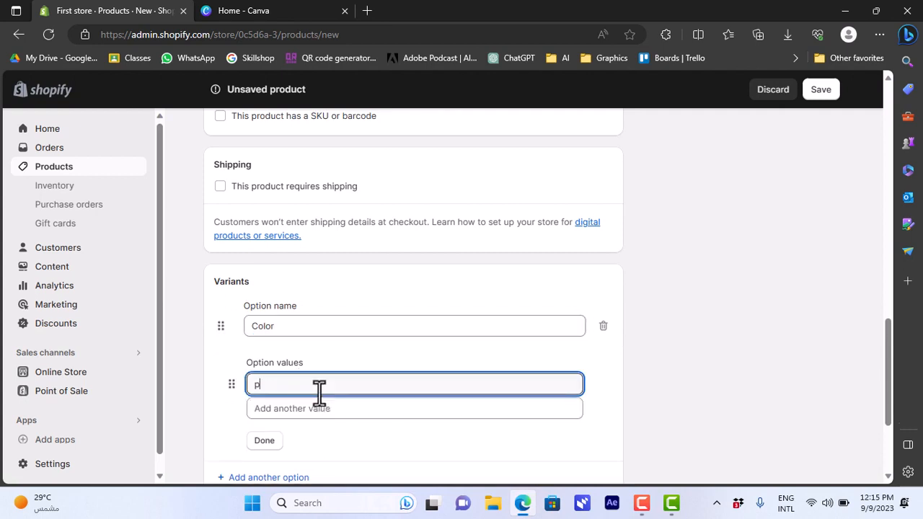
Step: Add "blue", "green" and "purple" as further values of the Color option
{"action": "left_click", "coordinate": [310, 411]}
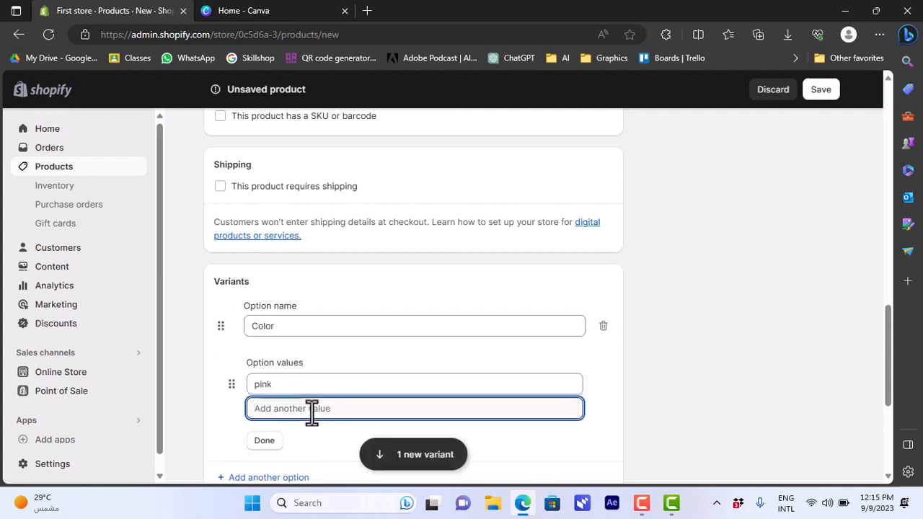
{"action": "type", "text": "blue"}
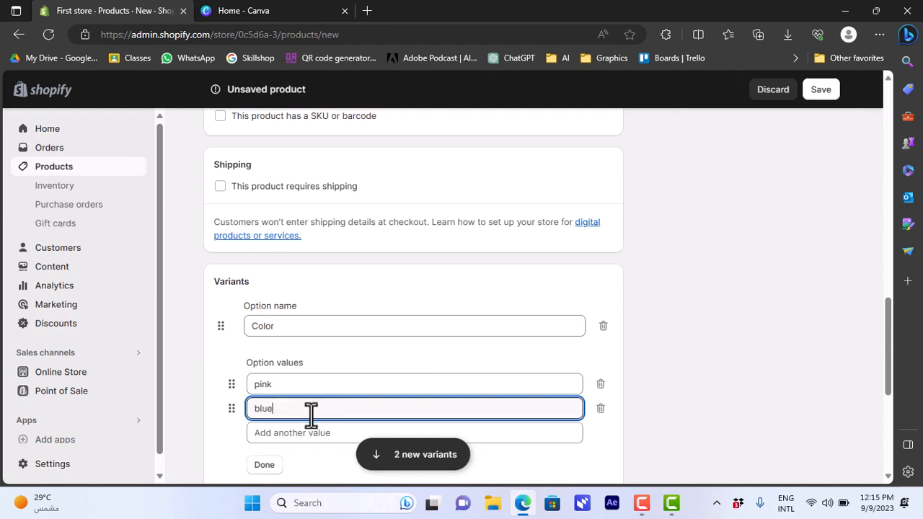
{"action": "left_click", "coordinate": [312, 433]}
{"action": "type", "text": "green"}
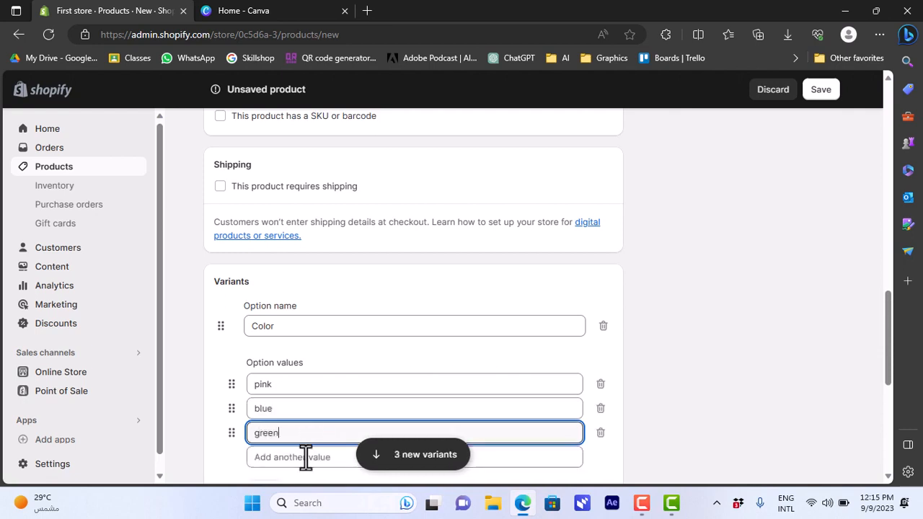
{"action": "left_click", "coordinate": [304, 459]}
{"action": "type", "text": "pu"}
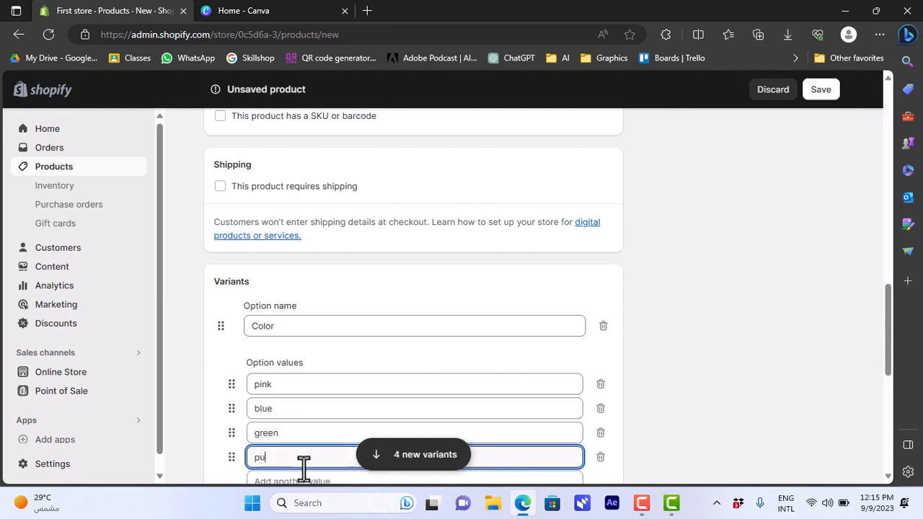
{"action": "type", "text": "rple"}
{"action": "left_click", "coordinate": [742, 395]}
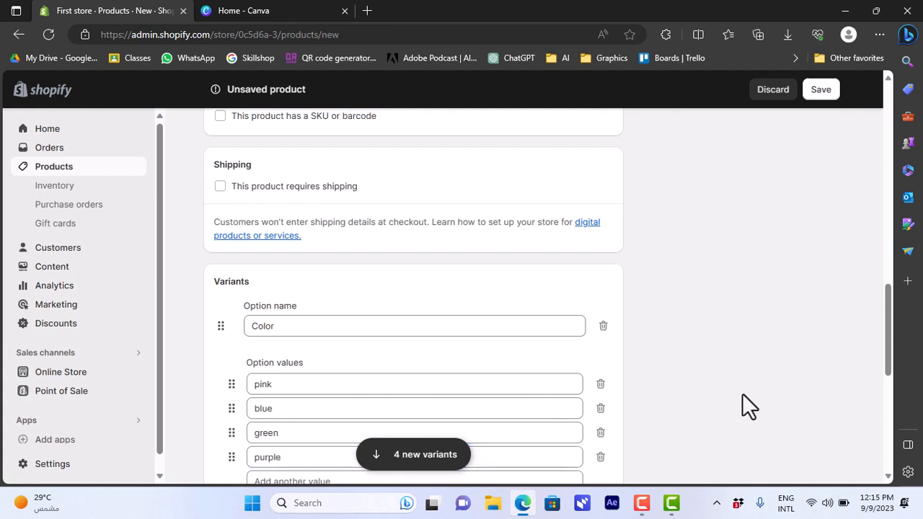
{"action": "left_click_drag", "start_coordinate": [887, 350], "coordinate": [889, 411]}
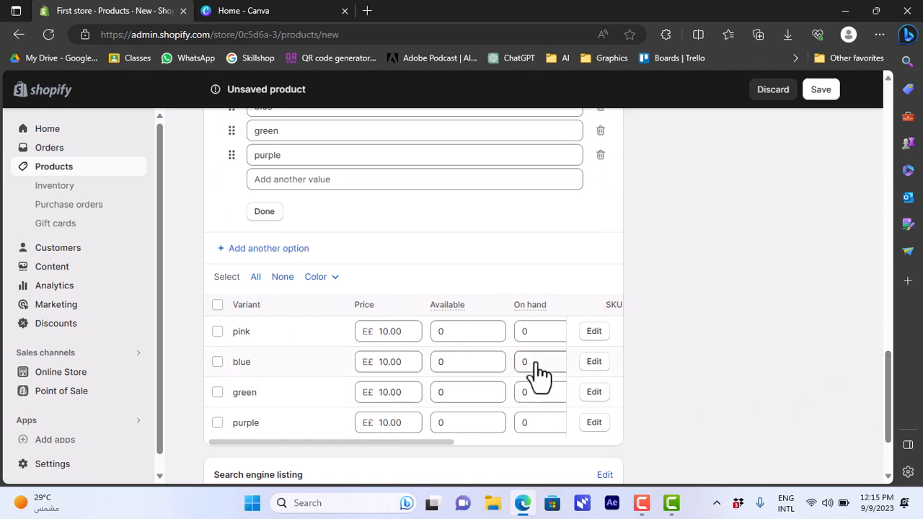
{"action": "left_click", "coordinate": [268, 248]}
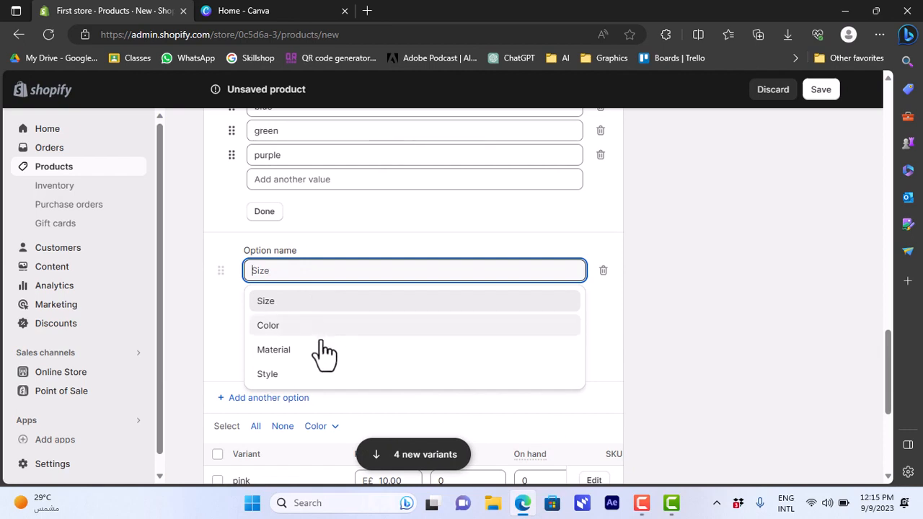
{"action": "left_click", "coordinate": [645, 208]}
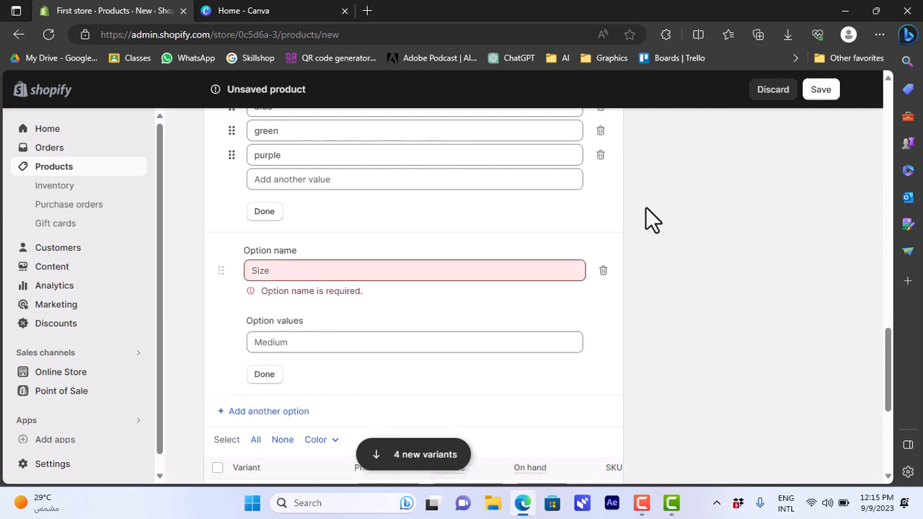
{"action": "left_click", "coordinate": [602, 270]}
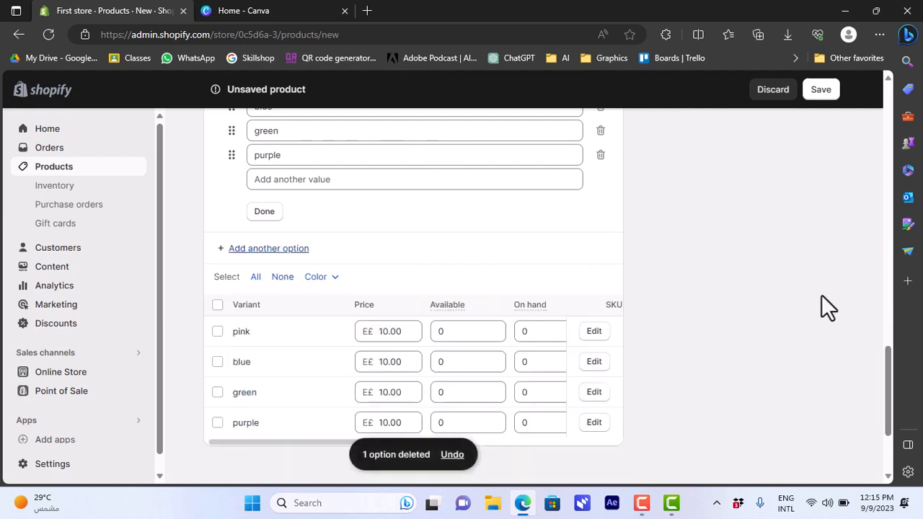
Step: Set the green variant's price to E£ 8.00
{"action": "scroll", "coordinate": [891, 386], "scroll_direction": "down", "scroll_amount": 1}
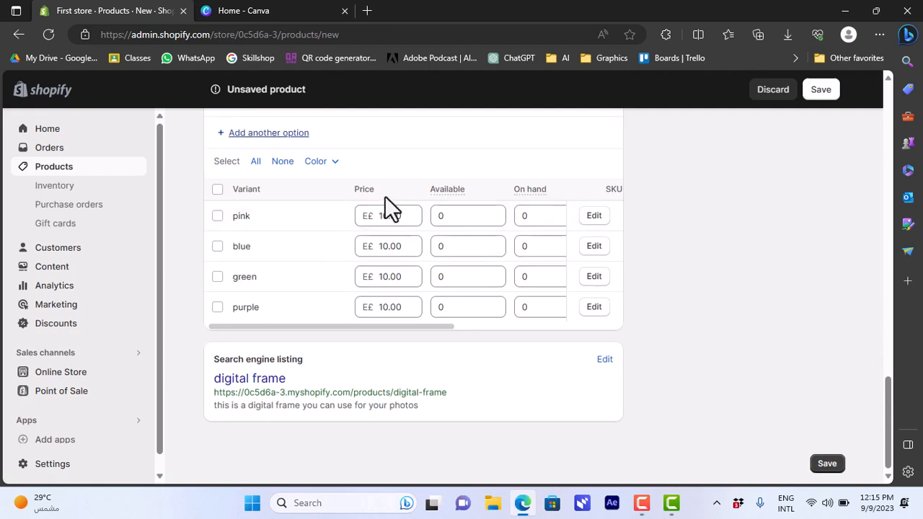
{"action": "left_click", "coordinate": [383, 277]}
{"action": "left_click_drag", "start_coordinate": [383, 277], "coordinate": [380, 277]}
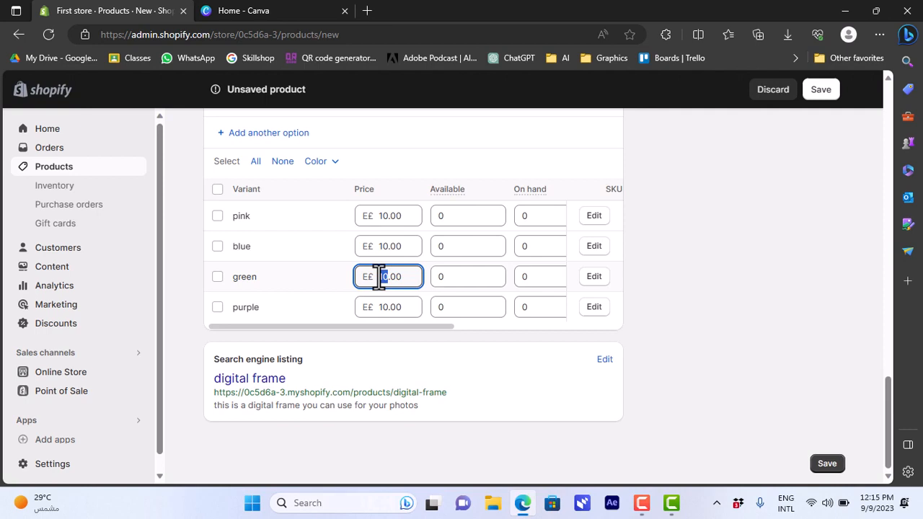
{"action": "type", "text": "8"}
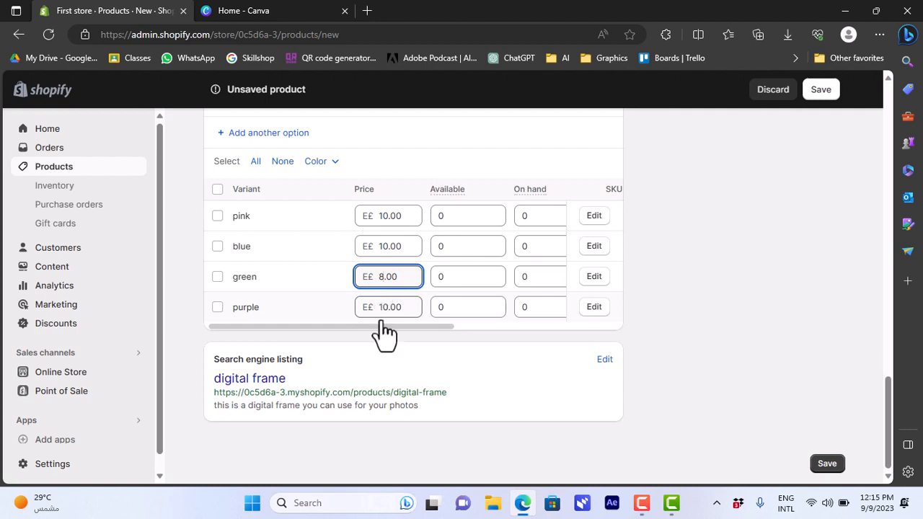
{"action": "left_click_drag", "start_coordinate": [381, 323], "coordinate": [326, 336]}
Step: Check which status options are available for the product without changing the selection
{"action": "left_click_drag", "start_coordinate": [890, 401], "coordinate": [884, 124]}
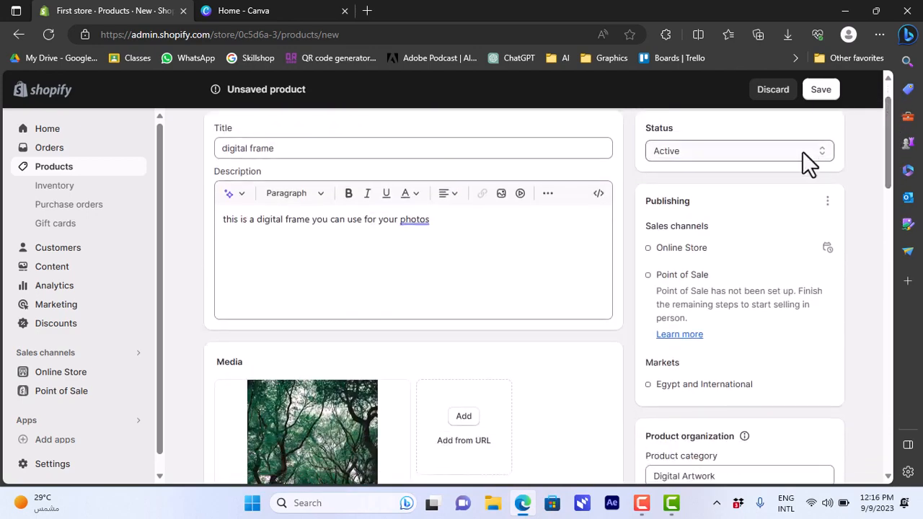
{"action": "left_click", "coordinate": [802, 151]}
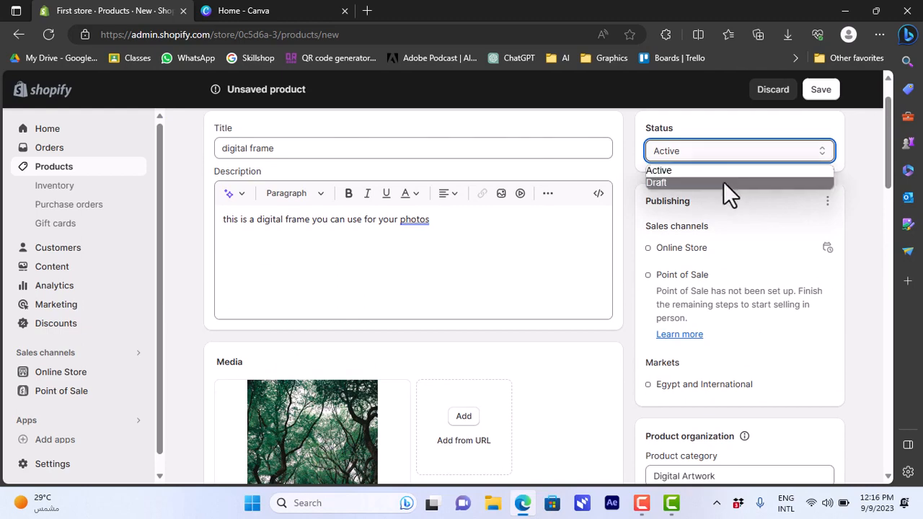
{"action": "left_click", "coordinate": [852, 184]}
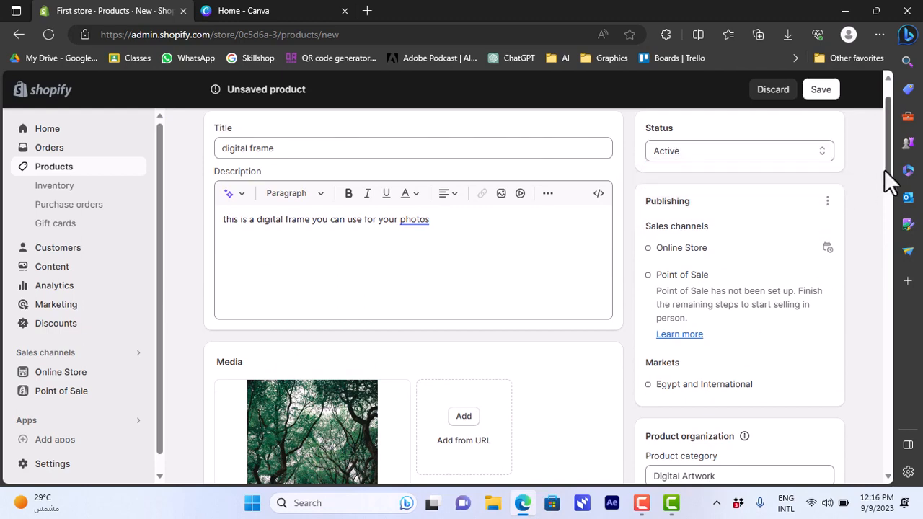
Step: Save the new digital frame product and open the store's product list
{"action": "left_click_drag", "start_coordinate": [887, 180], "coordinate": [892, 478]}
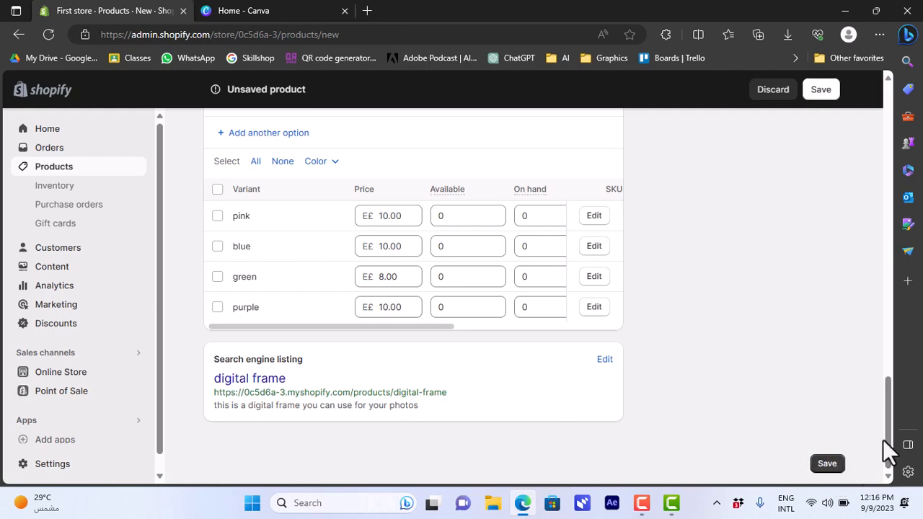
{"action": "mouse_move", "coordinate": [887, 448]}
{"action": "left_mouse_down"}
{"action": "mouse_move", "coordinate": [908, 128]}
{"action": "mouse_move", "coordinate": [888, 119]}
{"action": "mouse_move", "coordinate": [900, 451]}
{"action": "left_mouse_up"}
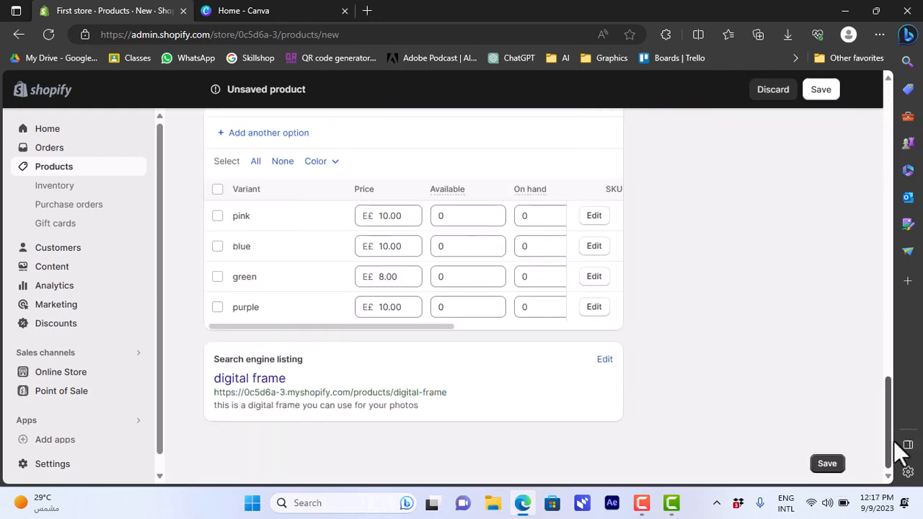
{"action": "left_click", "coordinate": [826, 465]}
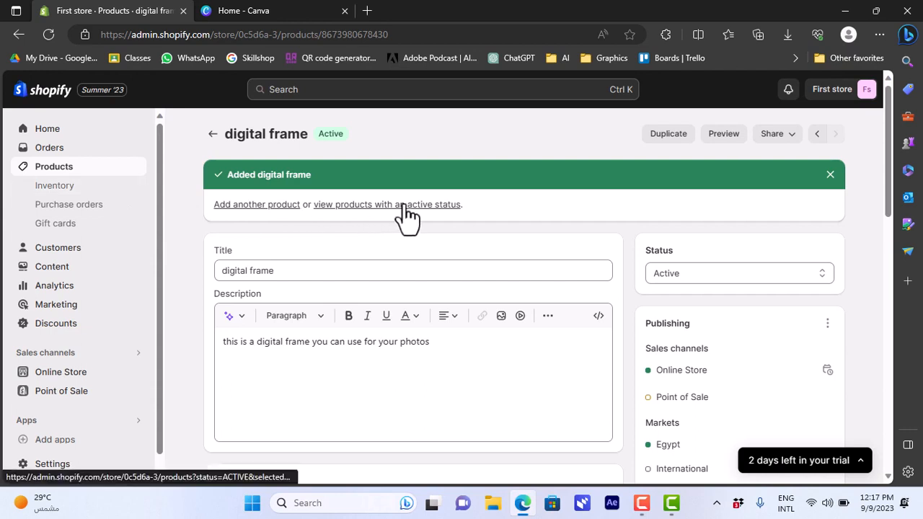
{"action": "left_click", "coordinate": [52, 172]}
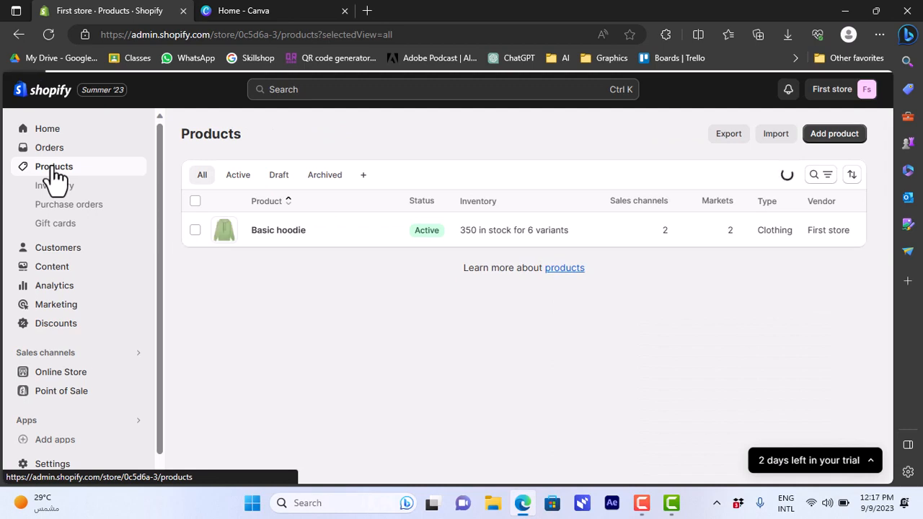